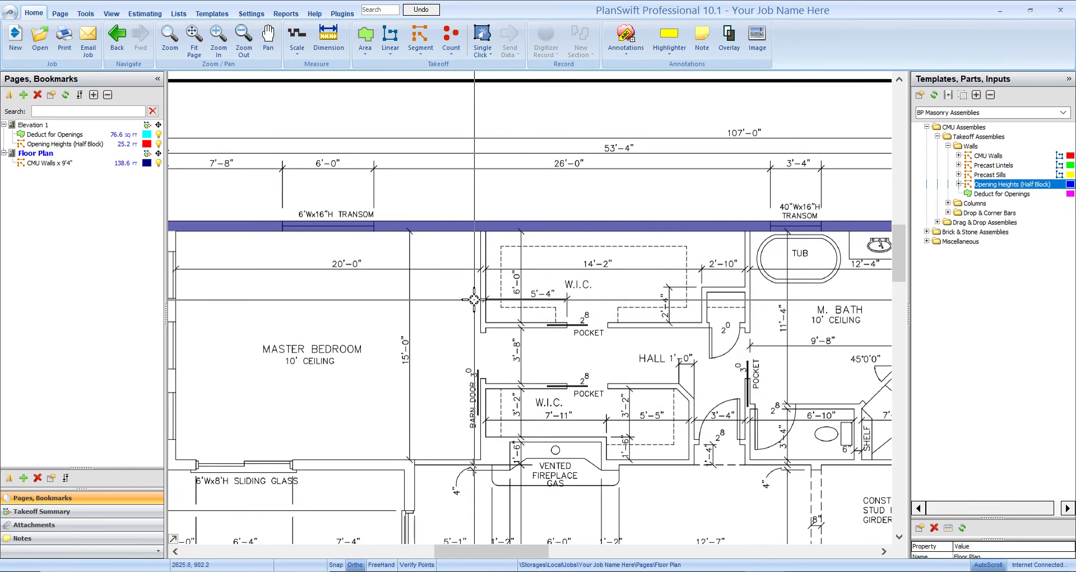
- Examine the transom openings in the CMU exterior wall along the master bedroom and master bath
{"action": "left_click_drag", "start_coordinate": [510, 287], "coordinate": [511, 290]}
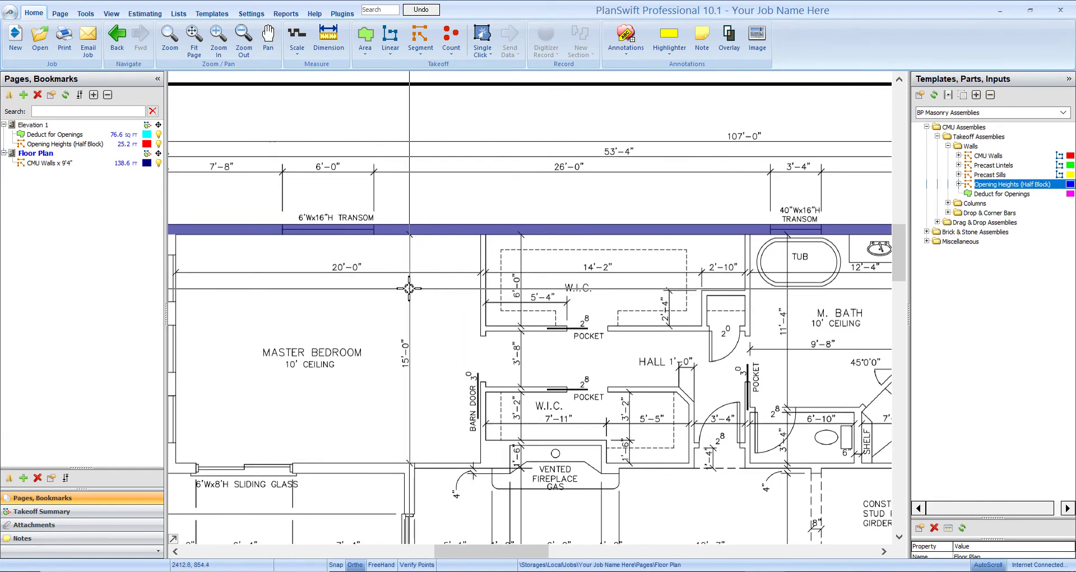
{"action": "scroll", "coordinate": [444, 298], "scroll_direction": "down", "scroll_amount": 3}
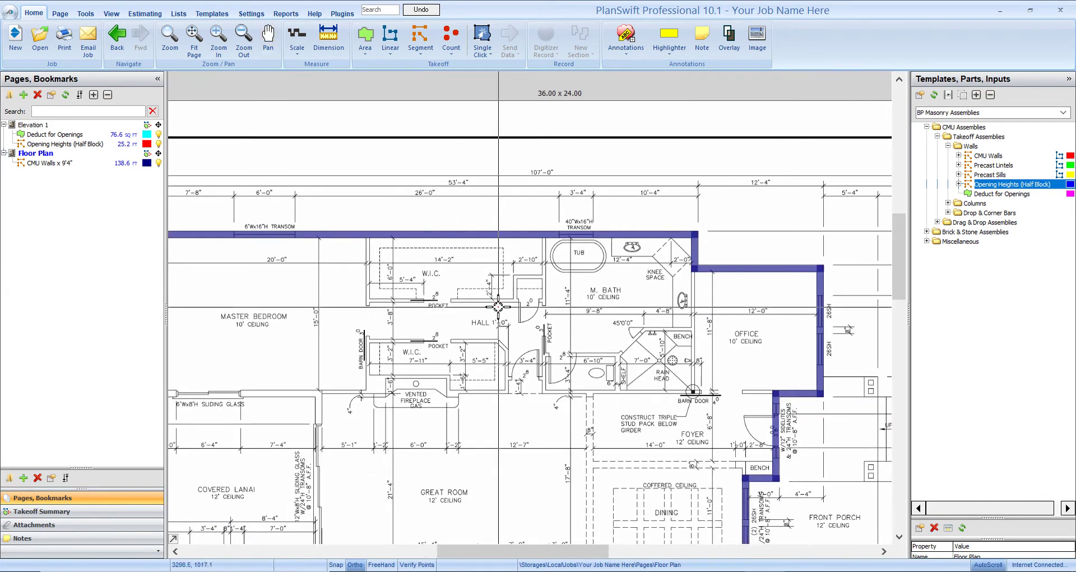
{"action": "left_click_drag", "start_coordinate": [621, 396], "coordinate": [588, 306]}
{"action": "left_click_drag", "start_coordinate": [550, 404], "coordinate": [799, 424]}
{"action": "scroll", "coordinate": [576, 343], "scroll_direction": "up", "scroll_amount": 5}
{"action": "left_click_drag", "start_coordinate": [525, 356], "coordinate": [493, 344]}
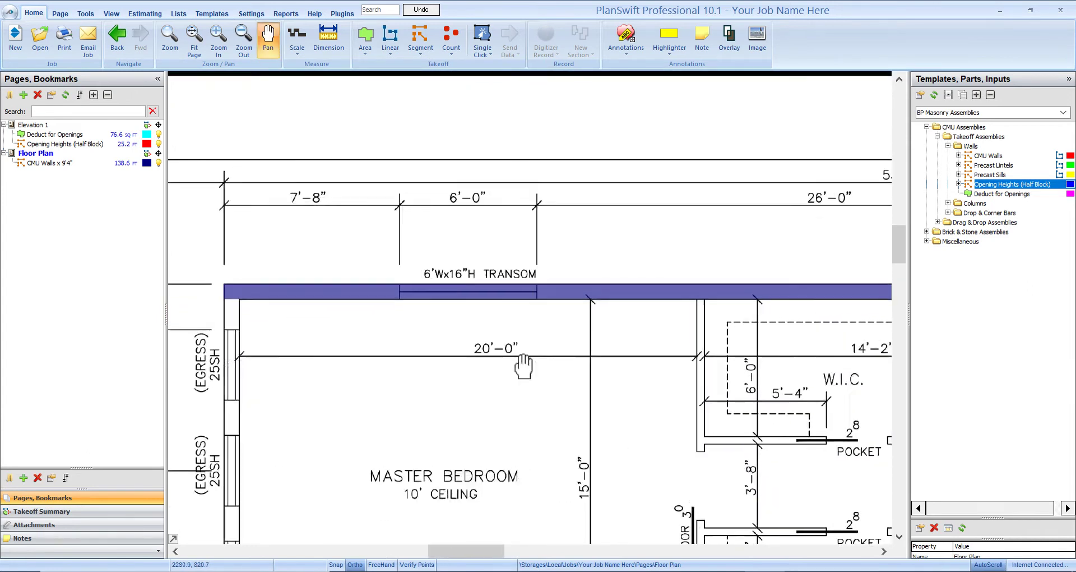
{"action": "scroll", "coordinate": [431, 343], "scroll_direction": "up", "scroll_amount": 2}
{"action": "scroll", "coordinate": [431, 343], "scroll_direction": "down", "scroll_amount": 3}
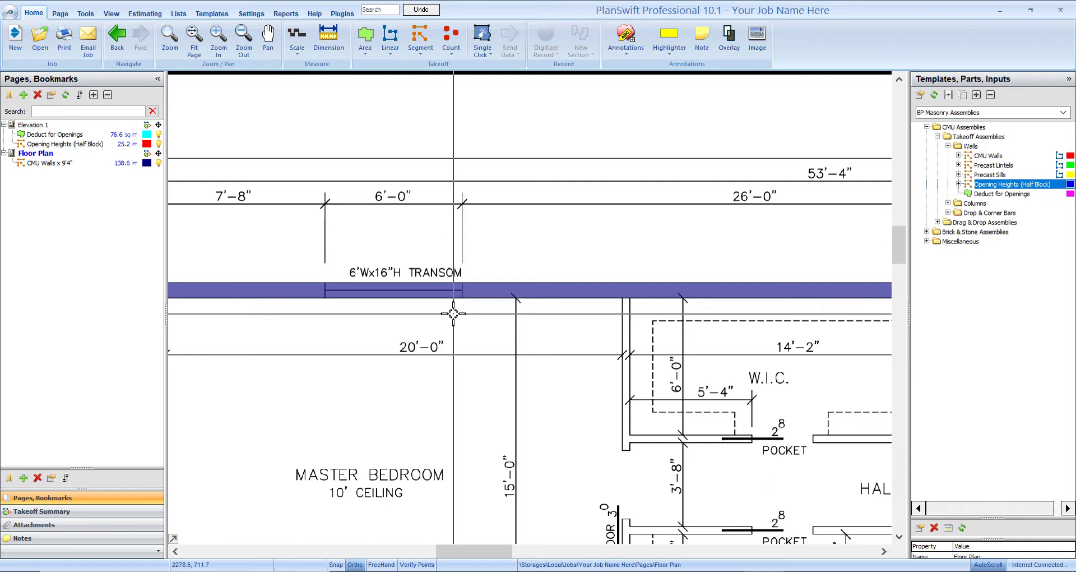
{"action": "scroll", "coordinate": [453, 314], "scroll_direction": "left", "scroll_amount": 2}
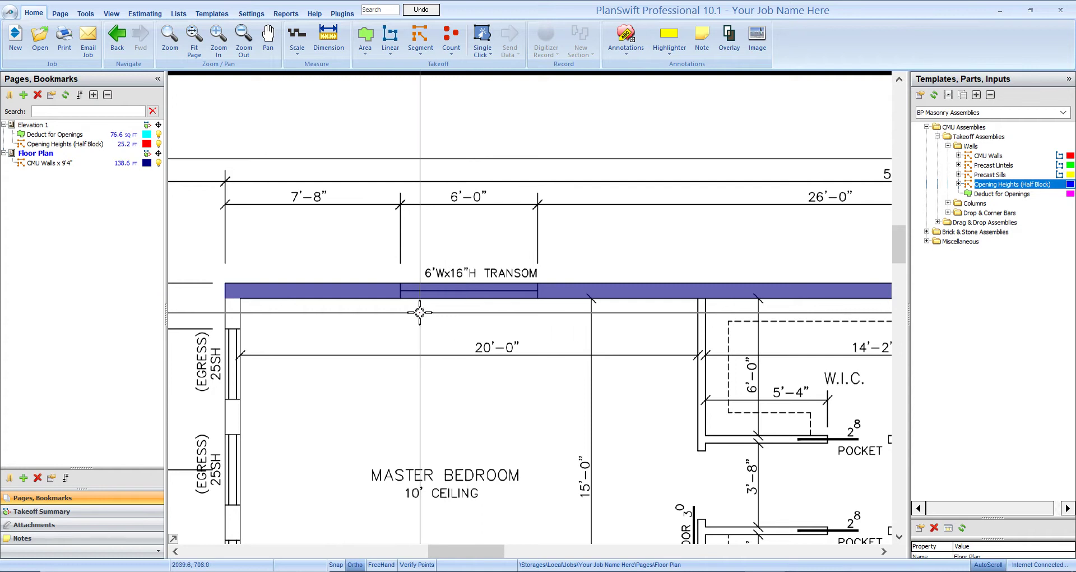
{"action": "scroll", "coordinate": [468, 312], "scroll_direction": "up", "scroll_amount": 2}
{"action": "left_click_drag", "start_coordinate": [473, 353], "coordinate": [460, 320]}
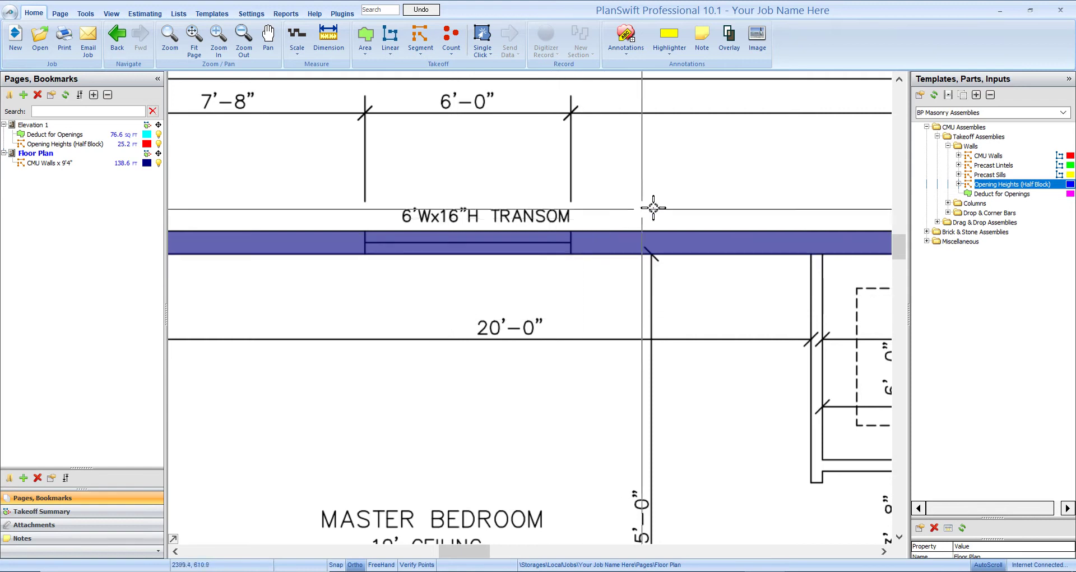
- Open the Precast Lintels assembly for takeoff and name it "Precast Lintels w/ (1)#5"
{"action": "double_click", "coordinate": [919, 164]}
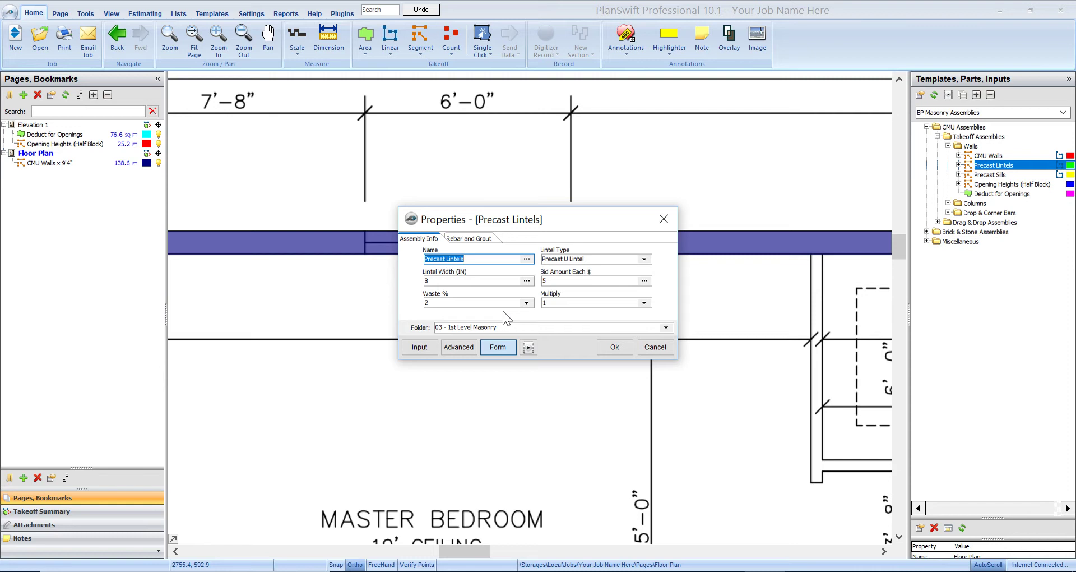
{"action": "left_click", "coordinate": [493, 258]}
{"action": "type", "text": "w/ (1)#5"}
- Set the lintel type to Precast U Lintel and the lintel width to 8 inches
{"action": "left_click", "coordinate": [649, 258]}
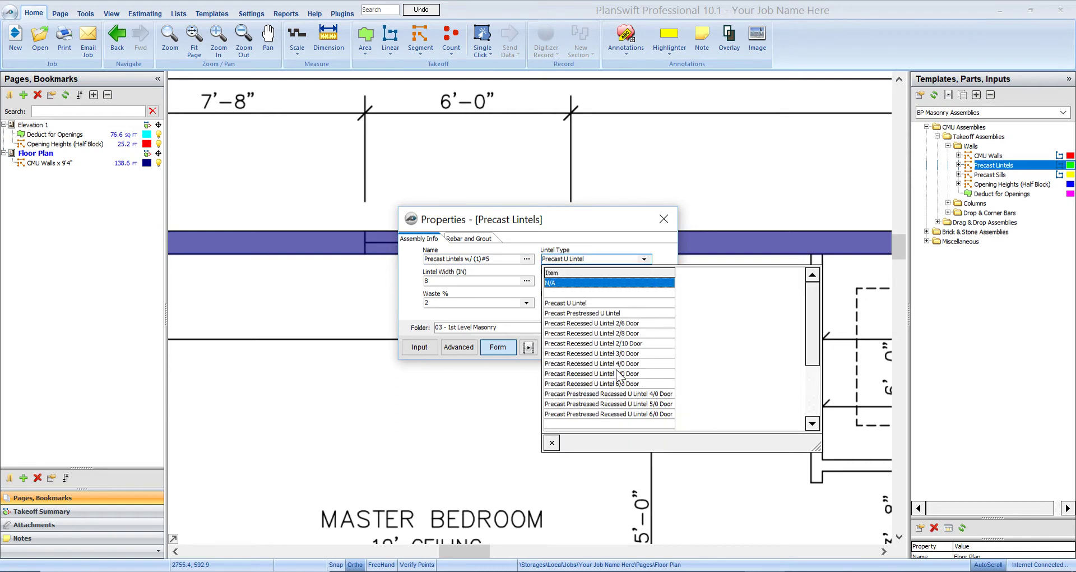
{"action": "scroll", "coordinate": [638, 408], "scroll_direction": "down", "scroll_amount": 2}
{"action": "scroll", "coordinate": [639, 399], "scroll_direction": "down", "scroll_amount": 1}
{"action": "scroll", "coordinate": [639, 397], "scroll_direction": "up", "scroll_amount": 3}
{"action": "scroll", "coordinate": [652, 415], "scroll_direction": "down", "scroll_amount": 1}
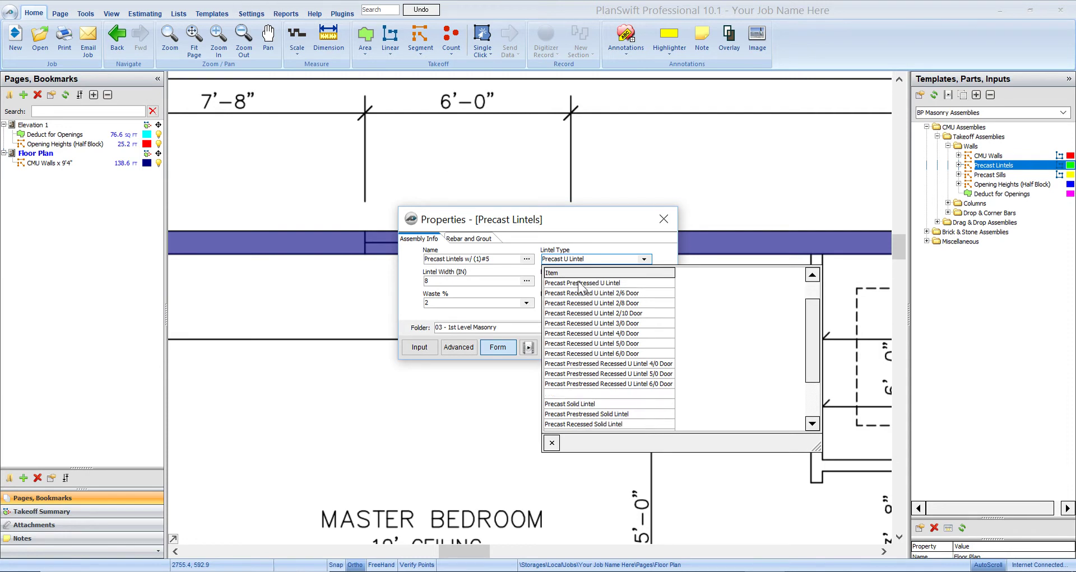
{"action": "scroll", "coordinate": [655, 394], "scroll_direction": "up", "scroll_amount": 1}
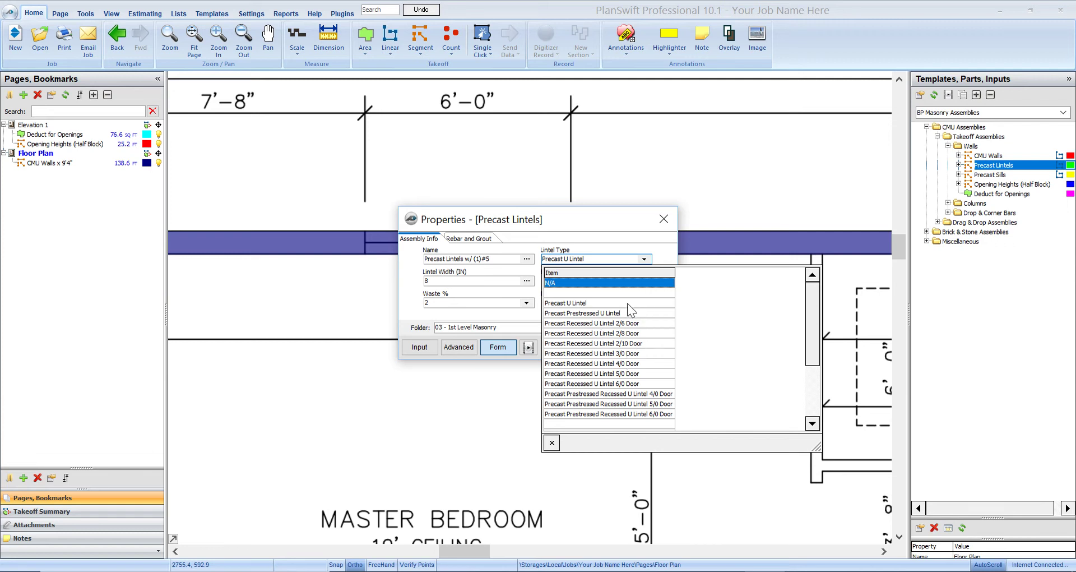
{"action": "left_click", "coordinate": [594, 303]}
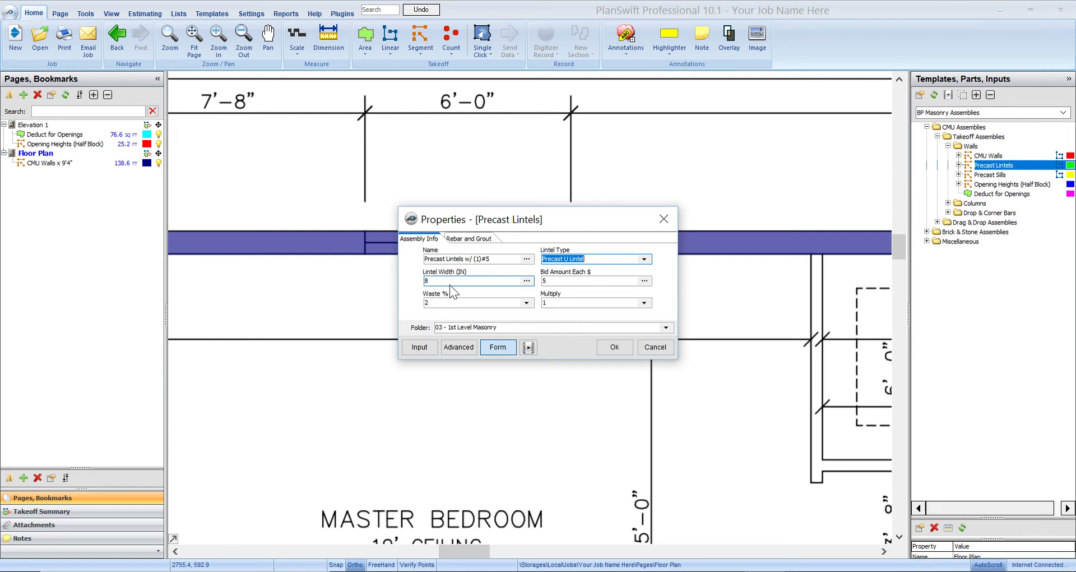
{"action": "left_click", "coordinate": [429, 276]}
{"action": "type", "text": "8"}
- Set the lintel rebar to #5 Rebar and accept the assembly properties to start the takeoff
{"action": "left_click", "coordinate": [484, 238]}
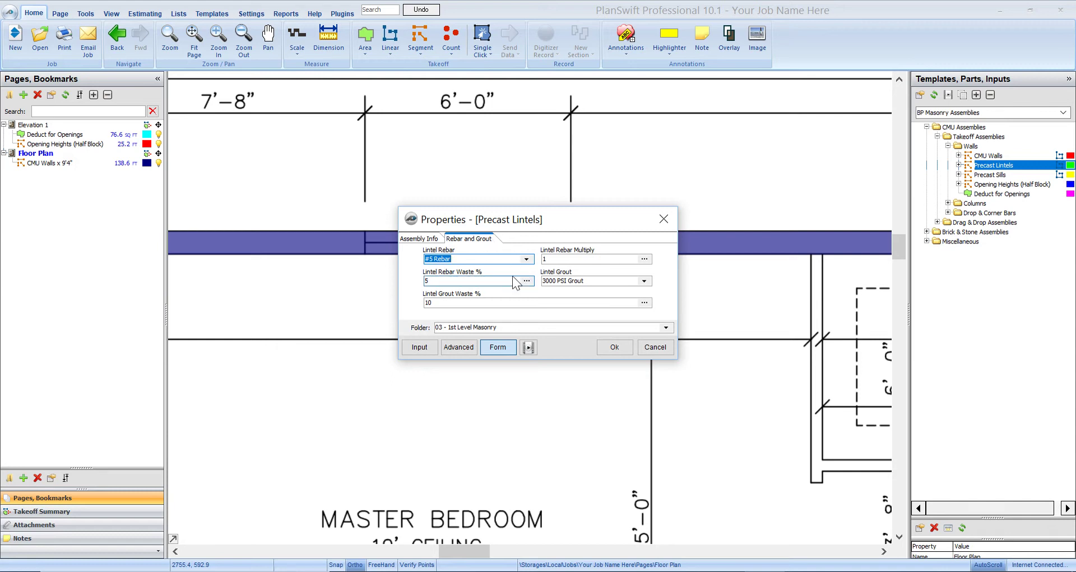
{"action": "left_click", "coordinate": [528, 258]}
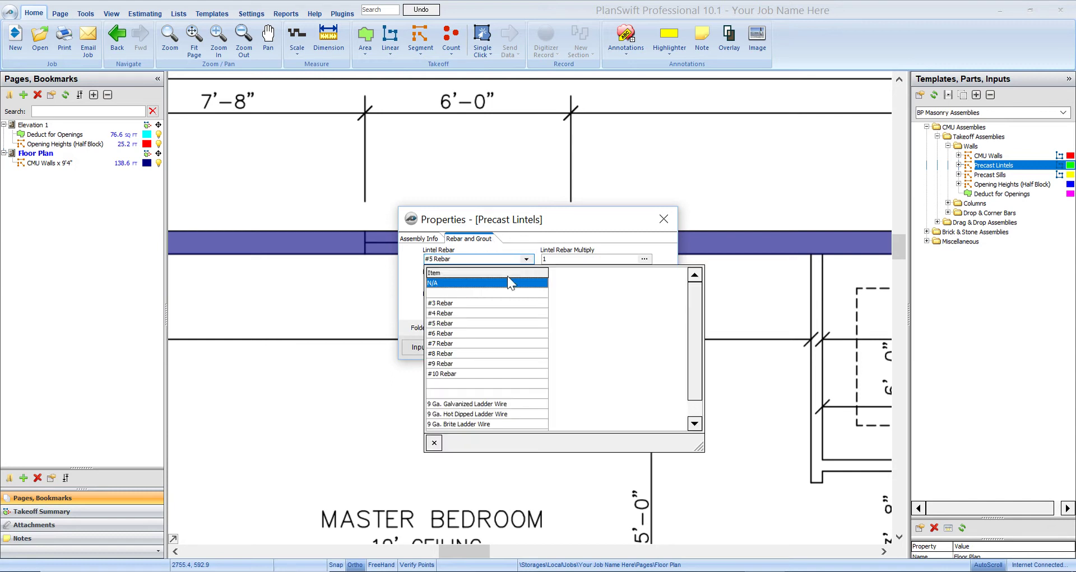
{"action": "left_click", "coordinate": [469, 323]}
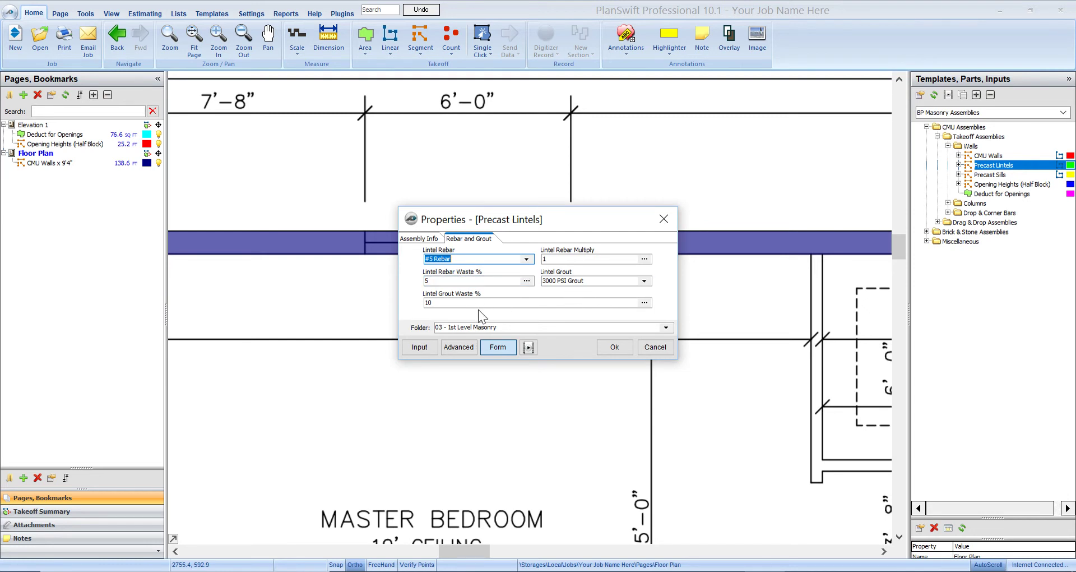
{"action": "left_click", "coordinate": [435, 238]}
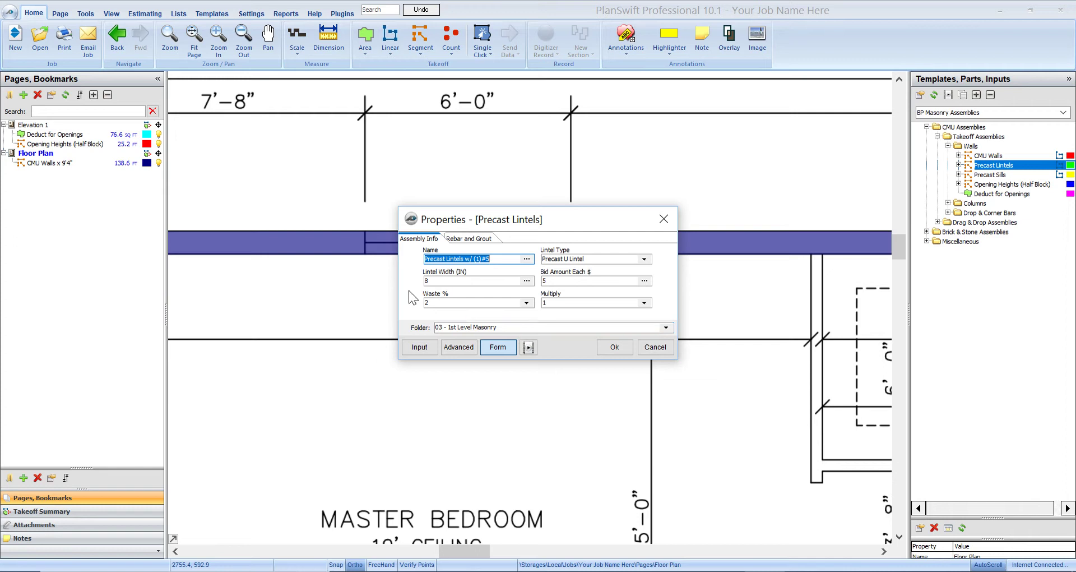
{"action": "left_click", "coordinate": [615, 348]}
- Trace a lintel about 6 ft long across the 6'Wx16"H transom in the master bedroom wall
{"action": "left_click", "coordinate": [382, 225]}
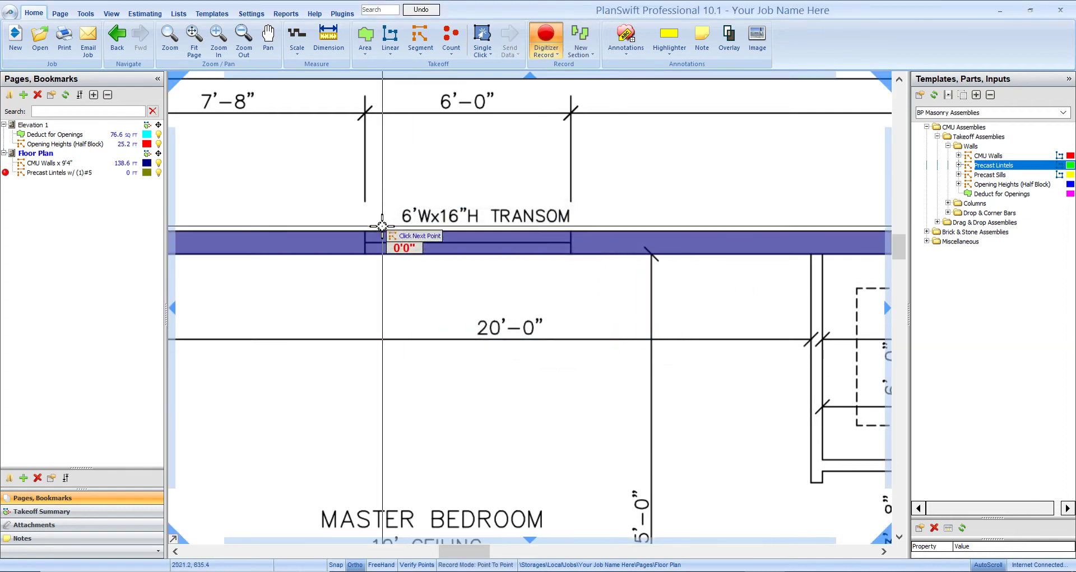
{"action": "scroll", "coordinate": [382, 225], "scroll_direction": "up", "scroll_amount": 3}
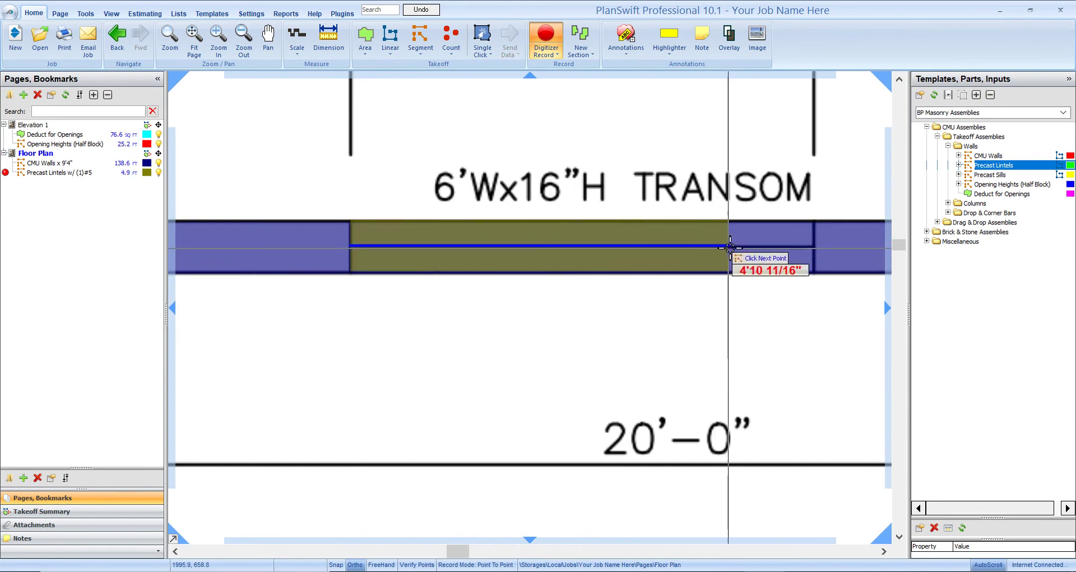
{"action": "left_click", "coordinate": [813, 246]}
- Trace a second lintel about 3.4 ft long across the 40"Wx16"H transom above the tub and end recording
{"action": "scroll", "coordinate": [637, 330], "scroll_direction": "down", "scroll_amount": 3}
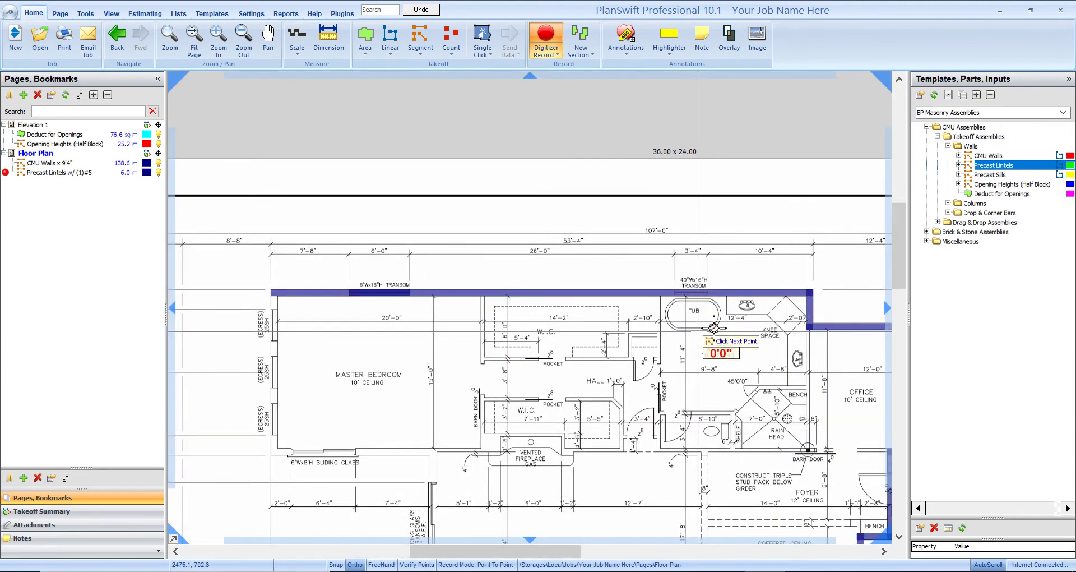
{"action": "scroll", "coordinate": [695, 307], "scroll_direction": "up", "scroll_amount": 5}
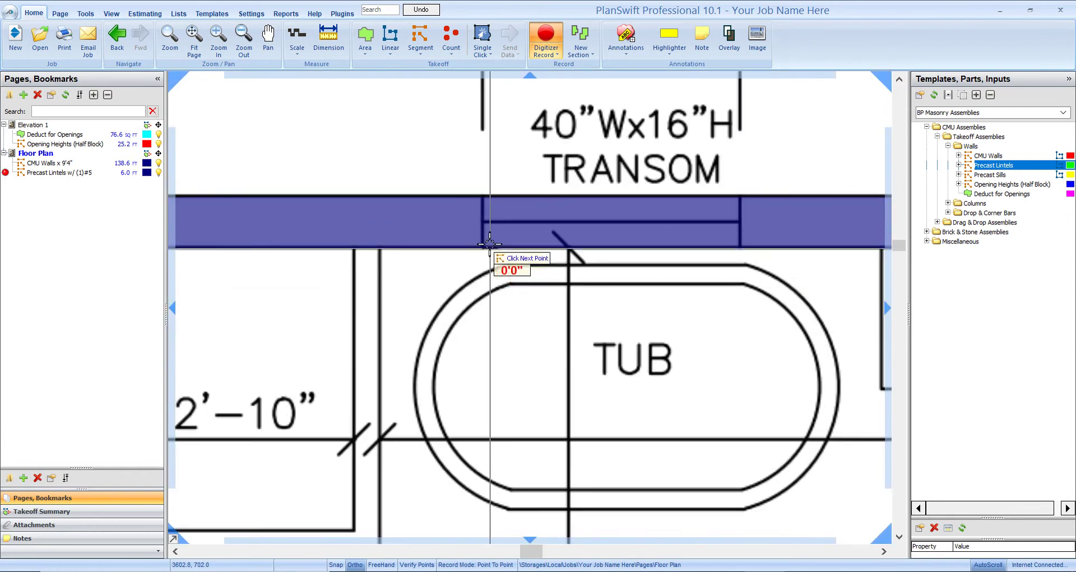
{"action": "left_click", "coordinate": [478, 223]}
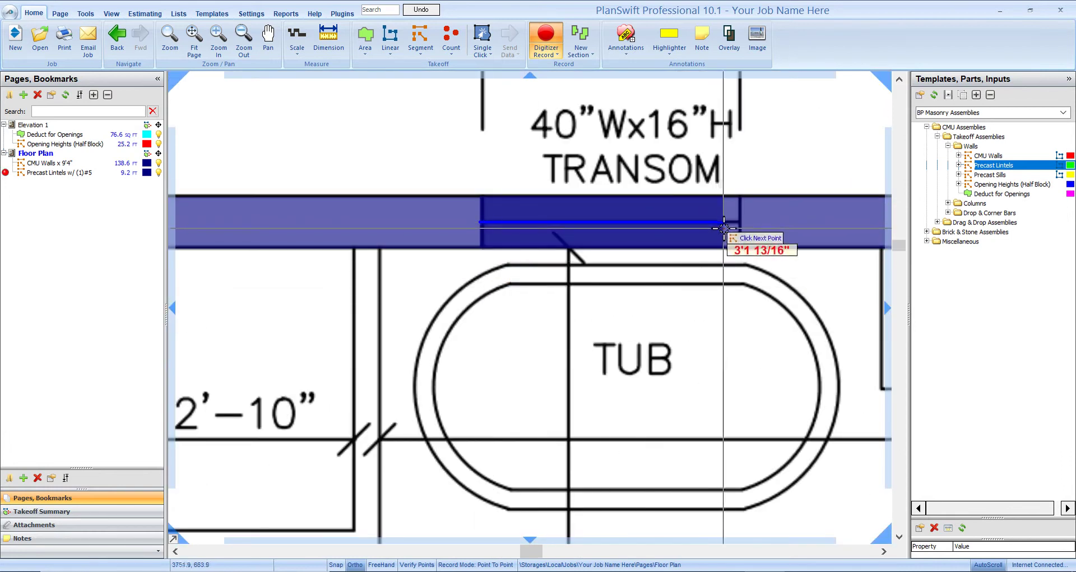
{"action": "left_click", "coordinate": [740, 229]}
{"action": "scroll", "coordinate": [673, 335], "scroll_direction": "down", "scroll_amount": 4}
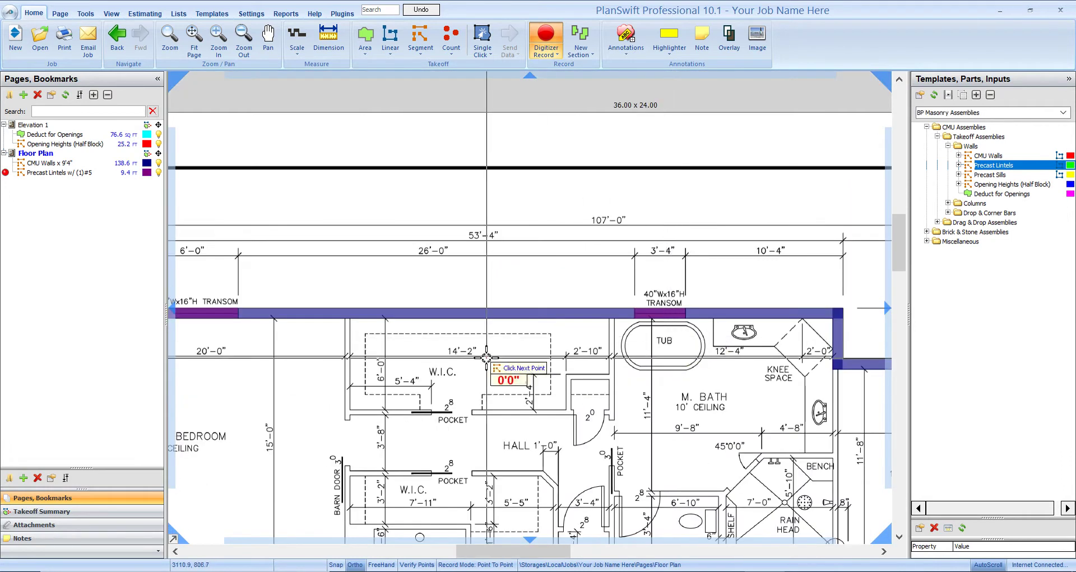
{"action": "left_click_drag", "start_coordinate": [485, 356], "coordinate": [627, 307]}
{"action": "key", "text": "Escape"}
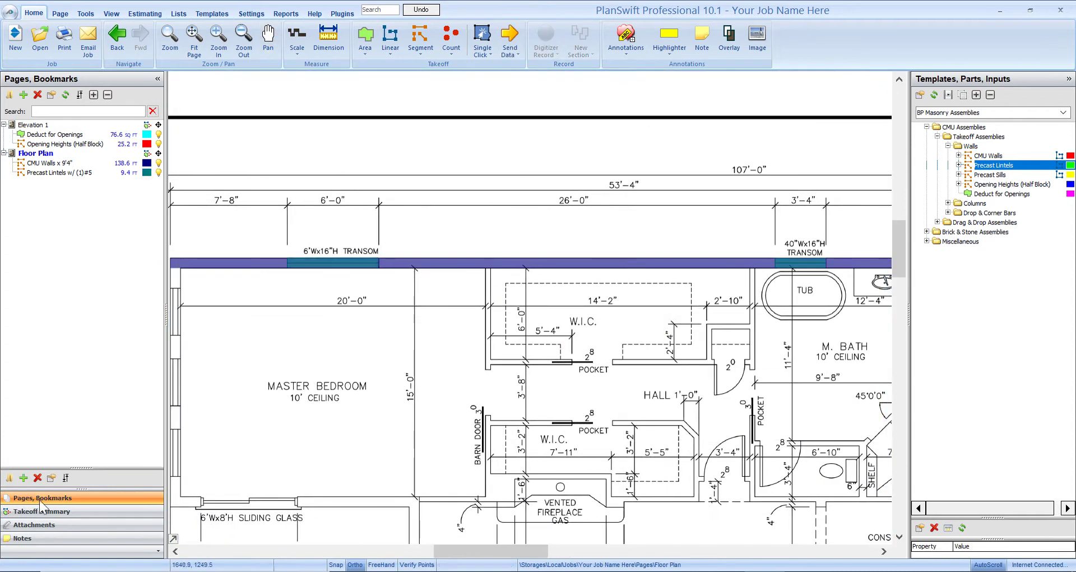
- Review the parts of Precast Lintels w/ (1)#5 in the takeoff summary and in the estimate
{"action": "left_click", "coordinate": [68, 509]}
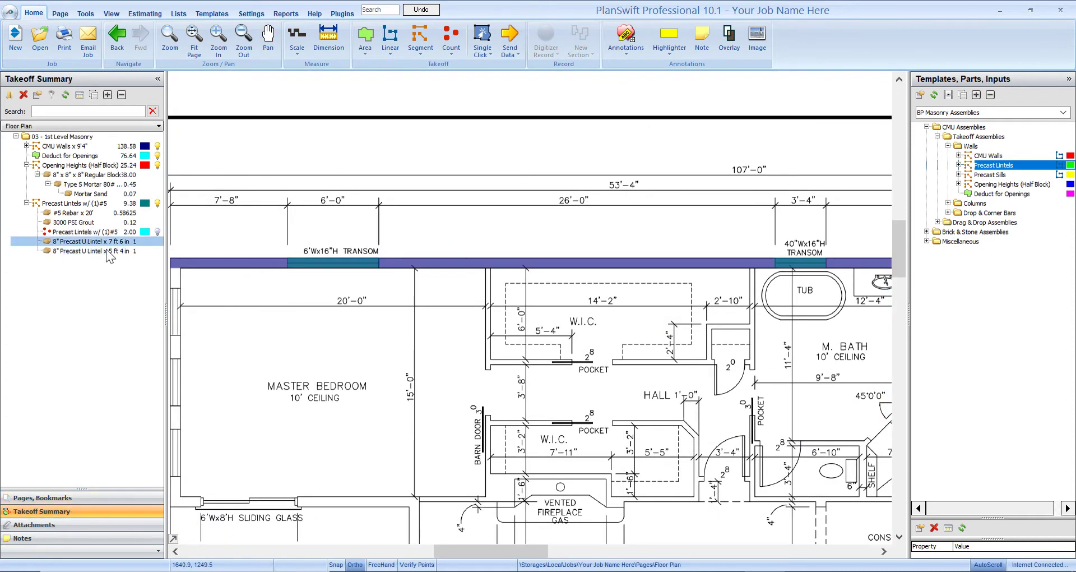
{"action": "left_click", "coordinate": [26, 165]}
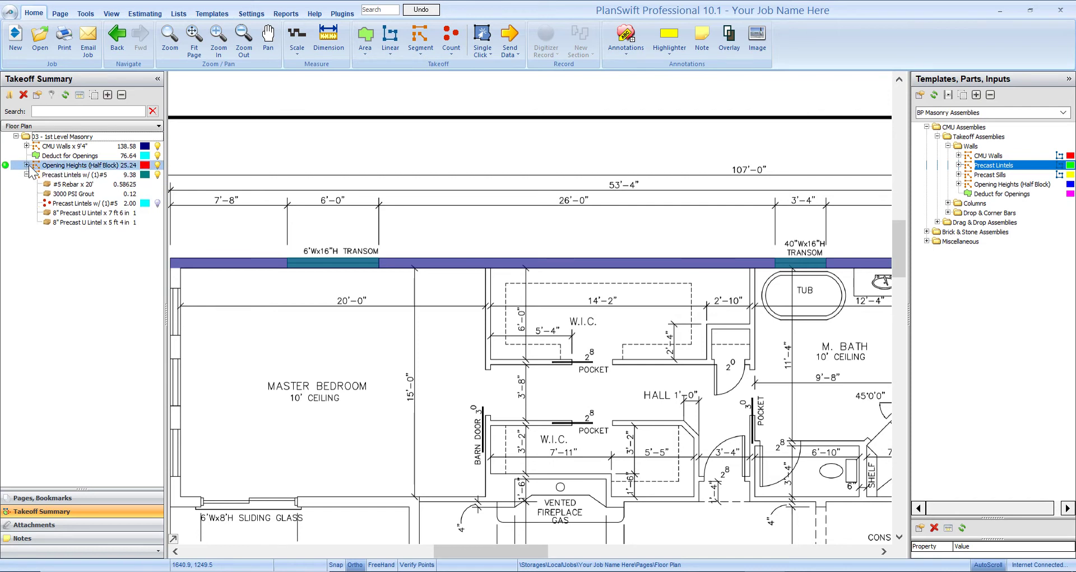
{"action": "left_click", "coordinate": [145, 13]}
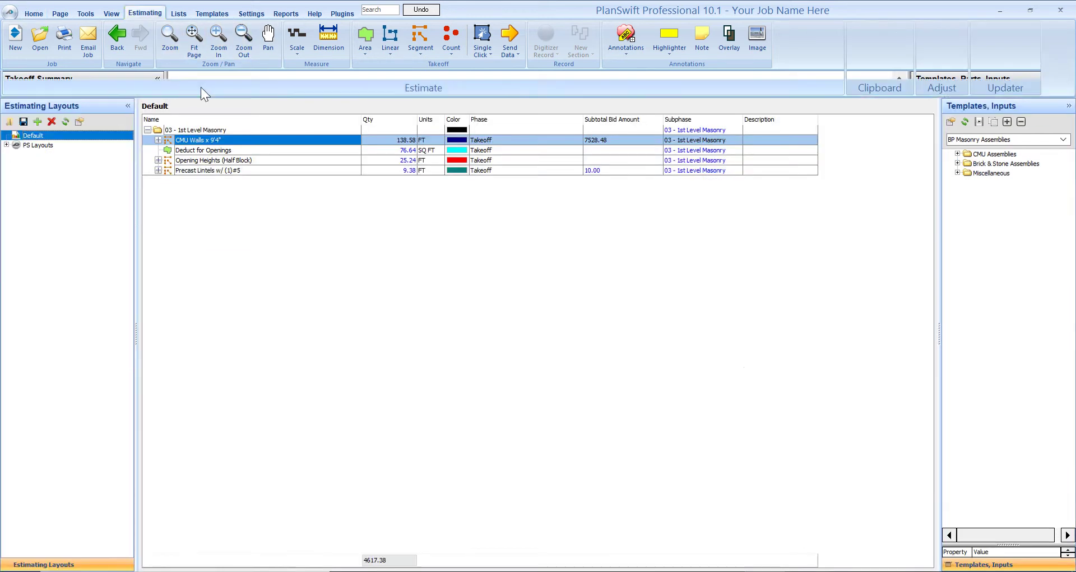
{"action": "left_click", "coordinate": [161, 172]}
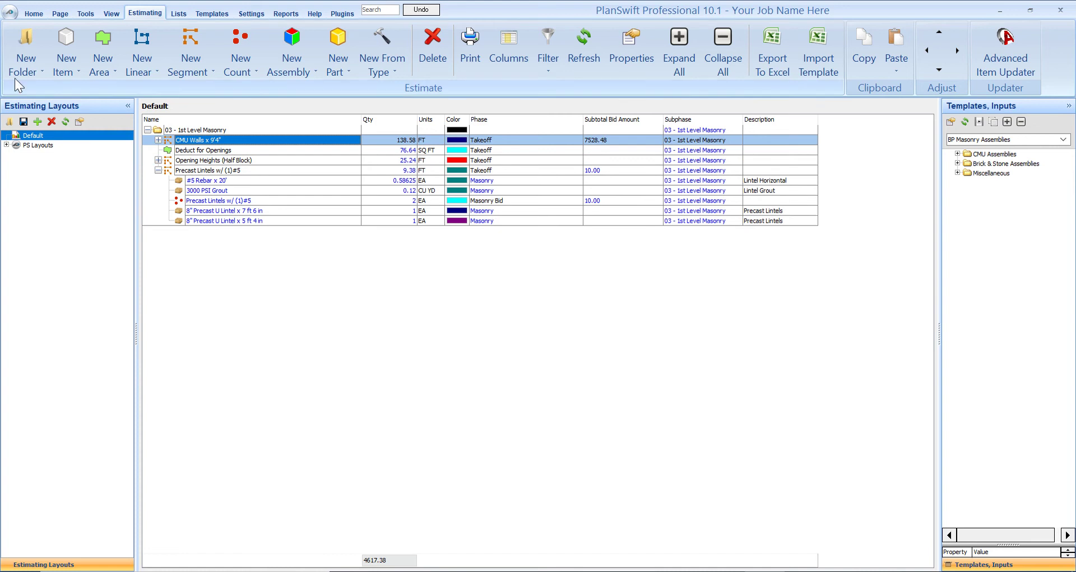
- Compare the 6'Wx16"H transom opening on the plan with the precast U lintel parts in the estimate
{"action": "left_click", "coordinate": [34, 13]}
{"action": "scroll", "coordinate": [270, 264], "scroll_direction": "up", "scroll_amount": 3}
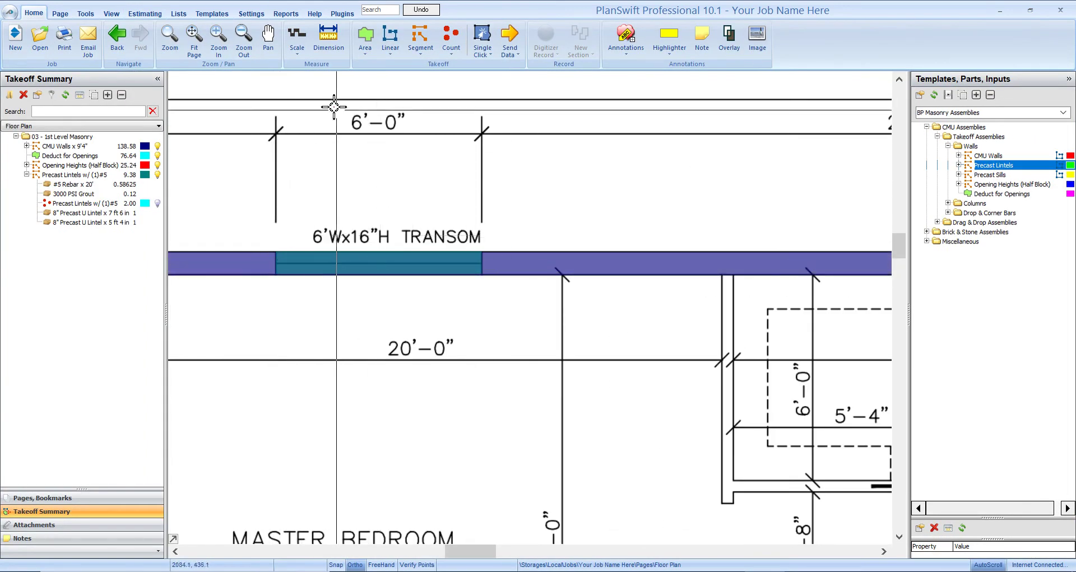
{"action": "left_click", "coordinate": [149, 12]}
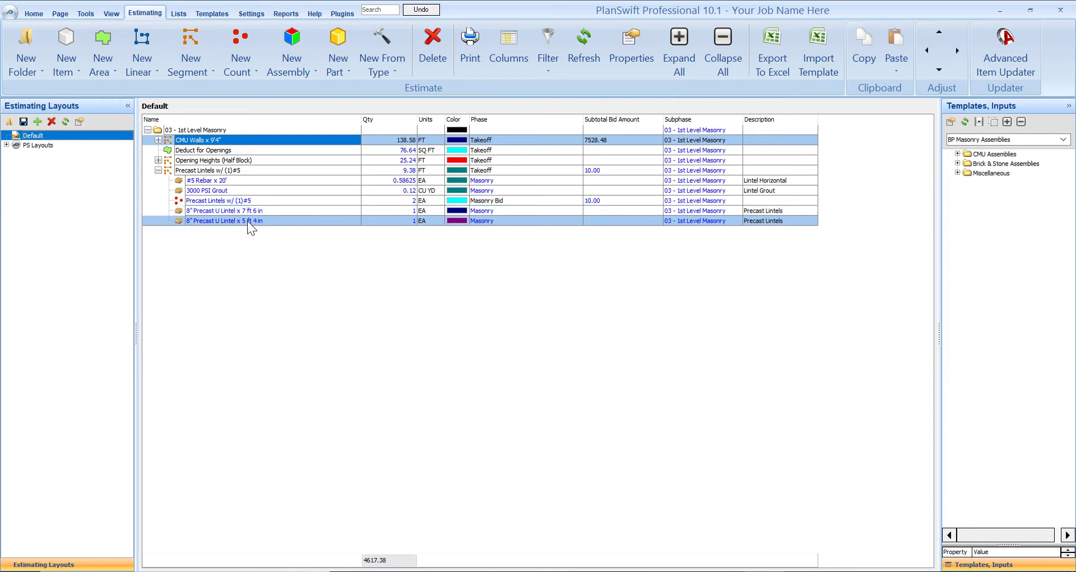
{"action": "left_click", "coordinate": [34, 13]}
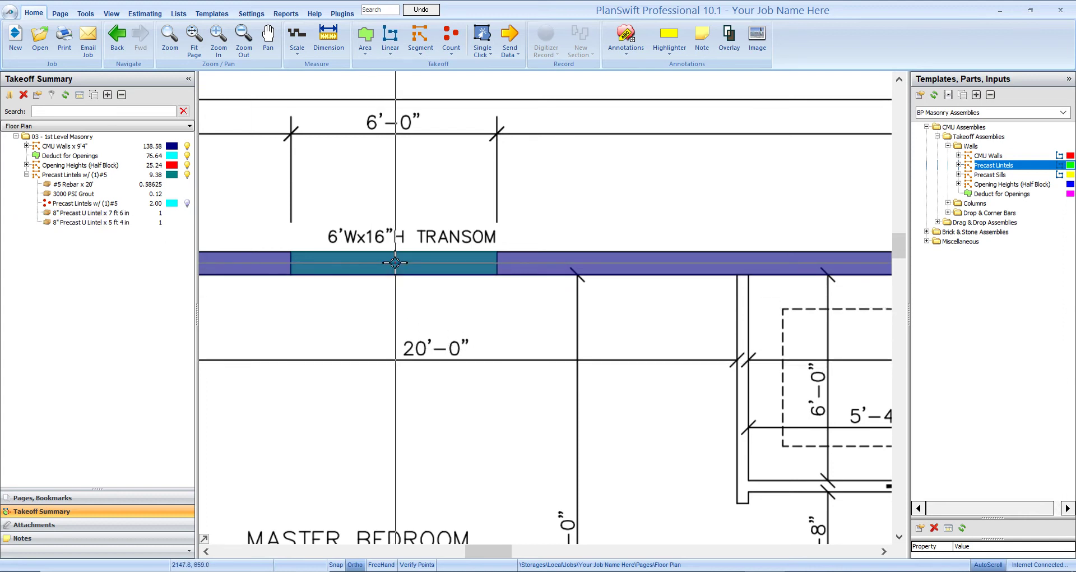
- Check the lintel sections over both transoms on the plan against their precast U lintel sizes in the takeoff summary
{"action": "mouse_move", "coordinate": [395, 269]}
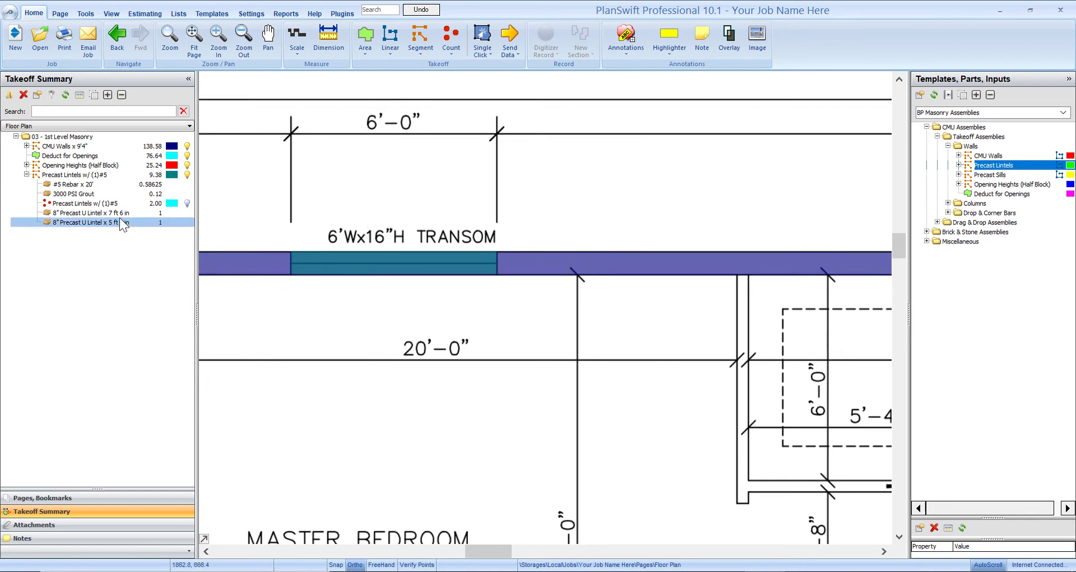
{"action": "left_click_drag", "start_coordinate": [557, 319], "coordinate": [205, 305]}
{"action": "left_click_drag", "start_coordinate": [833, 310], "coordinate": [649, 309]}
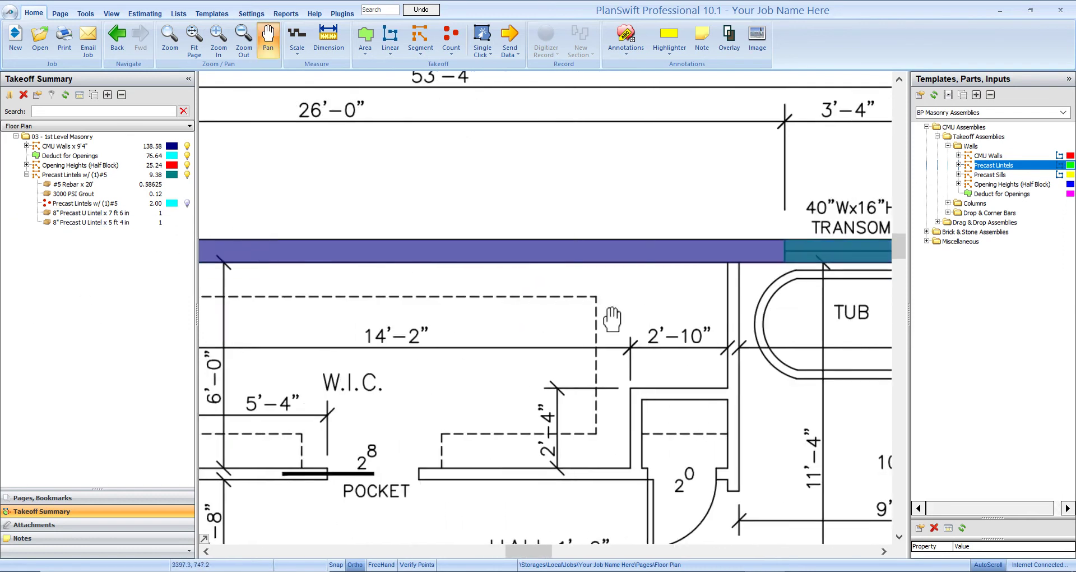
{"action": "left_click_drag", "start_coordinate": [874, 248], "coordinate": [555, 270]}
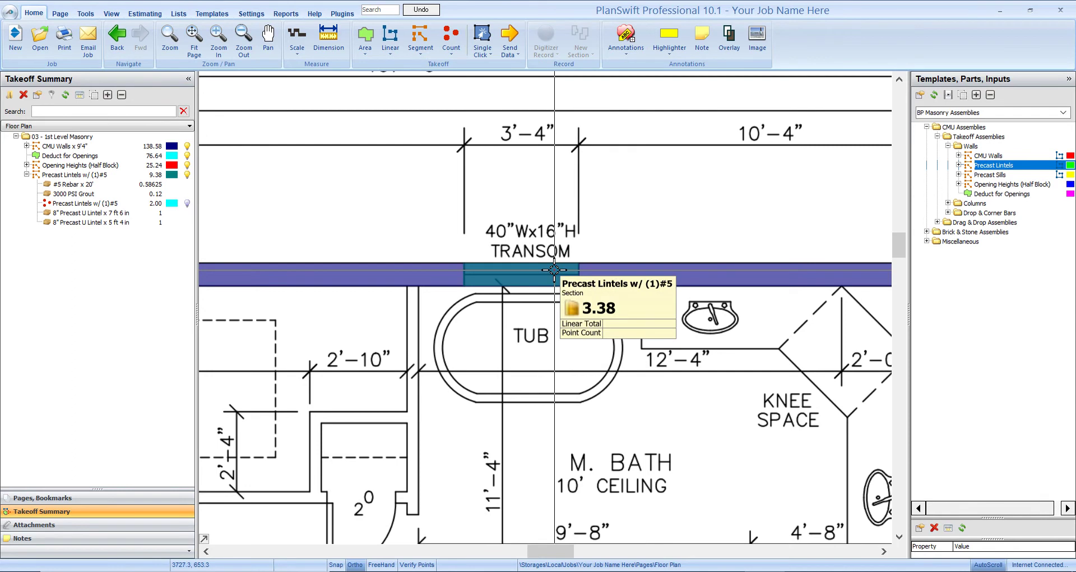
{"action": "left_click", "coordinate": [119, 224]}
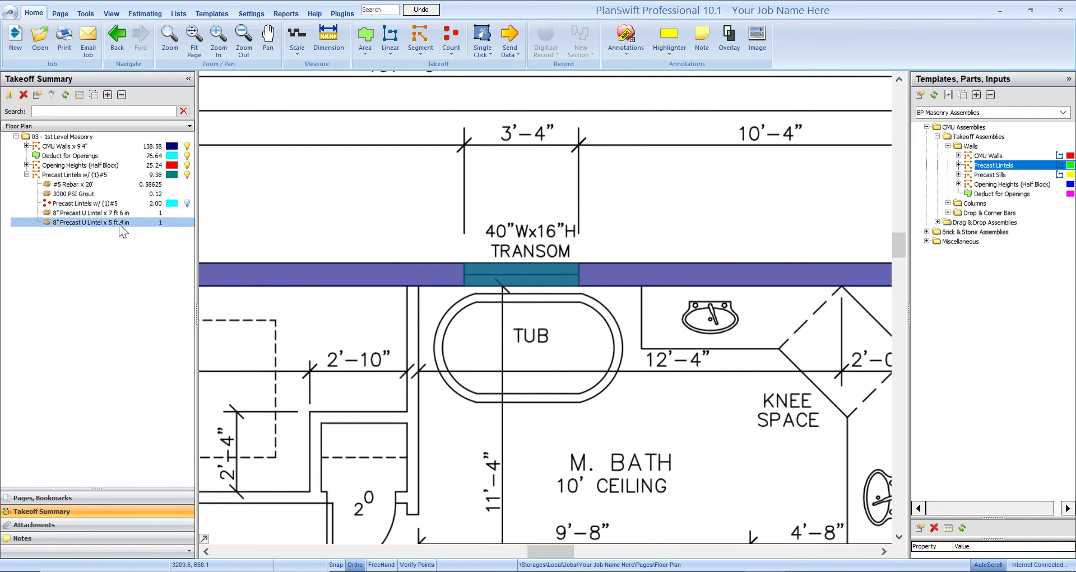
{"action": "scroll", "coordinate": [516, 396], "scroll_direction": "down", "scroll_amount": 3}
{"action": "left_click_drag", "start_coordinate": [464, 435], "coordinate": [637, 346]}
{"action": "scroll", "coordinate": [633, 347], "scroll_direction": "down", "scroll_amount": 2}
{"action": "left_click_drag", "start_coordinate": [590, 372], "coordinate": [632, 356]}
{"action": "left_click_drag", "start_coordinate": [414, 308], "coordinate": [418, 309]}
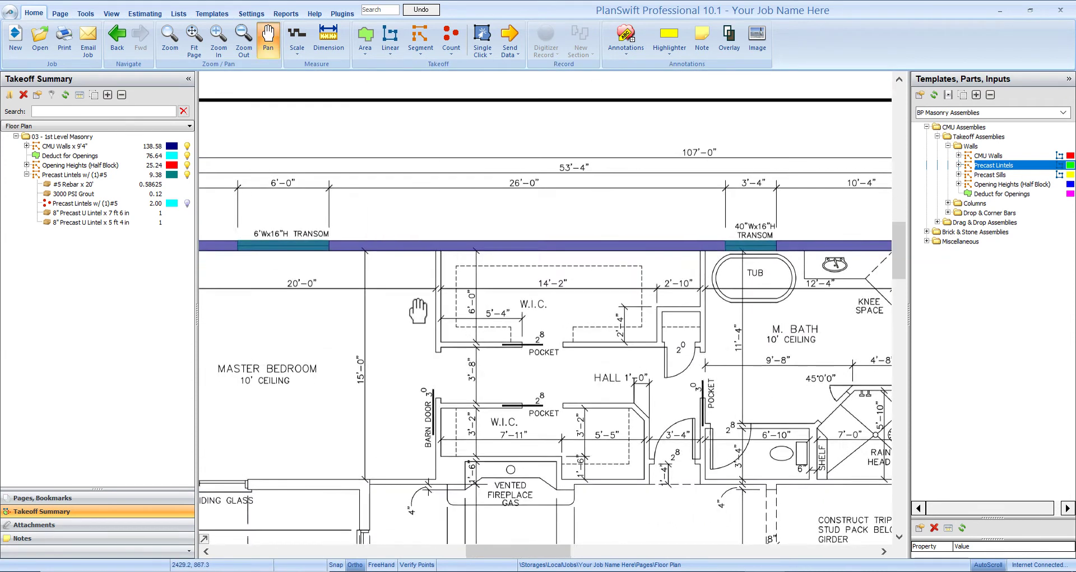
{"action": "scroll", "coordinate": [482, 232], "scroll_direction": "up", "scroll_amount": 3}
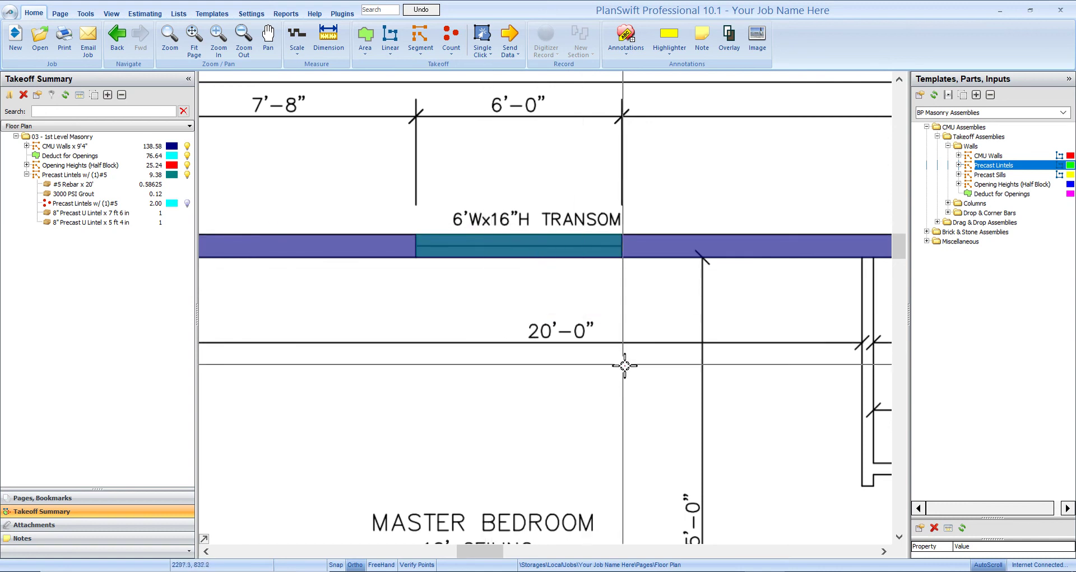
- Examine the plan from the master bedroom transom across to the foyer's entry door with 12" sidelites and 24"H transoms
{"action": "scroll", "coordinate": [617, 360], "scroll_direction": "down", "scroll_amount": 3}
{"action": "scroll", "coordinate": [562, 328], "scroll_direction": "up", "scroll_amount": 1}
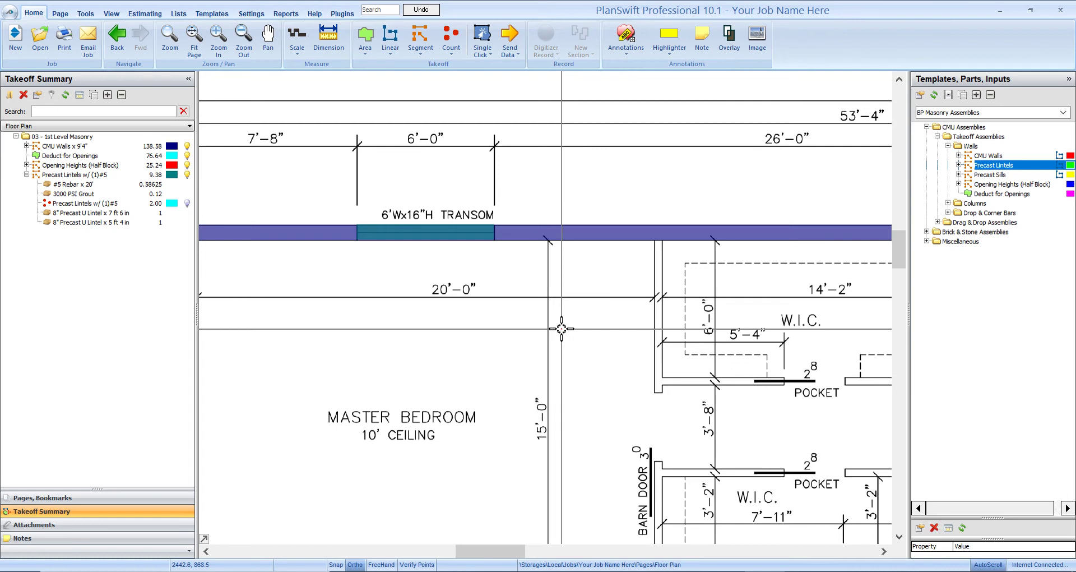
{"action": "left_click", "coordinate": [112, 213]}
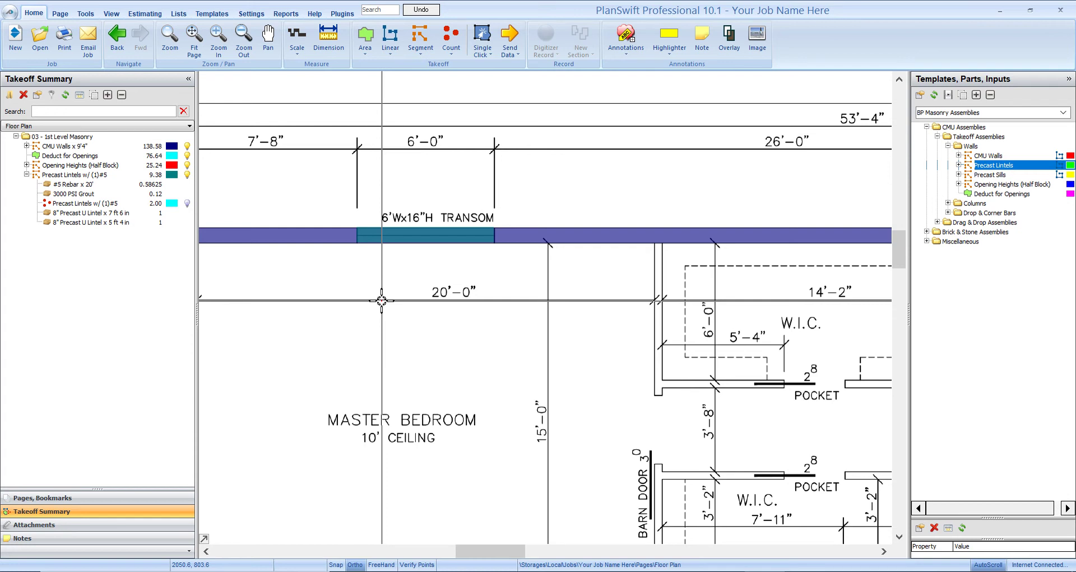
{"action": "left_click_drag", "start_coordinate": [411, 304], "coordinate": [421, 315]}
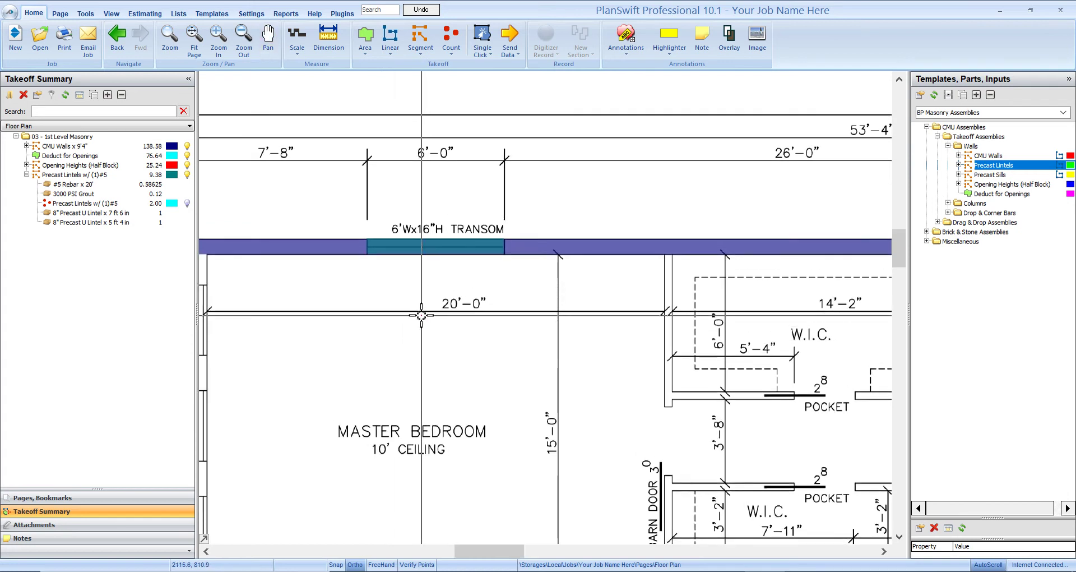
{"action": "scroll", "coordinate": [421, 315], "scroll_direction": "down", "scroll_amount": 3}
{"action": "left_click_drag", "start_coordinate": [679, 307], "coordinate": [647, 374]}
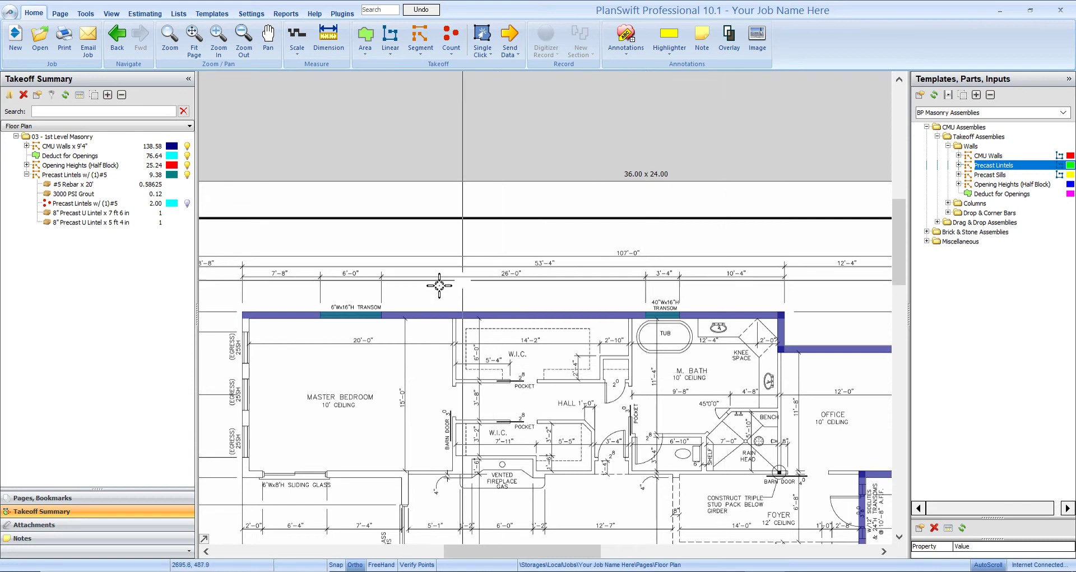
{"action": "scroll", "coordinate": [398, 347], "scroll_direction": "up", "scroll_amount": 3}
{"action": "scroll", "coordinate": [508, 386], "scroll_direction": "down", "scroll_amount": 3}
{"action": "left_click_drag", "start_coordinate": [720, 399], "coordinate": [454, 250]}
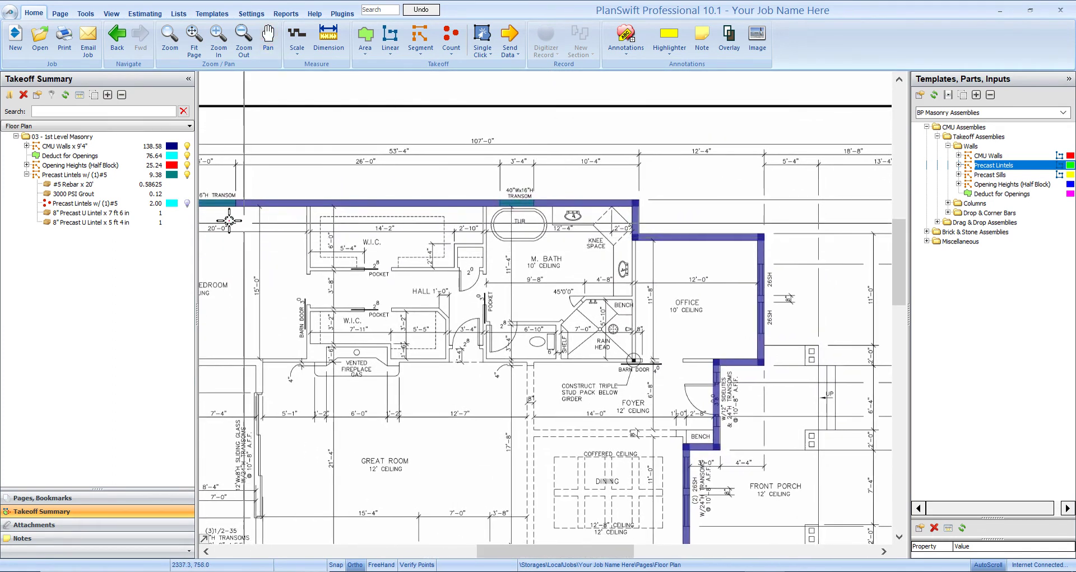
{"action": "left_click_drag", "start_coordinate": [571, 311], "coordinate": [556, 272]}
{"action": "left_click_drag", "start_coordinate": [783, 456], "coordinate": [730, 396]}
{"action": "scroll", "coordinate": [660, 309], "scroll_direction": "up", "scroll_amount": 3}
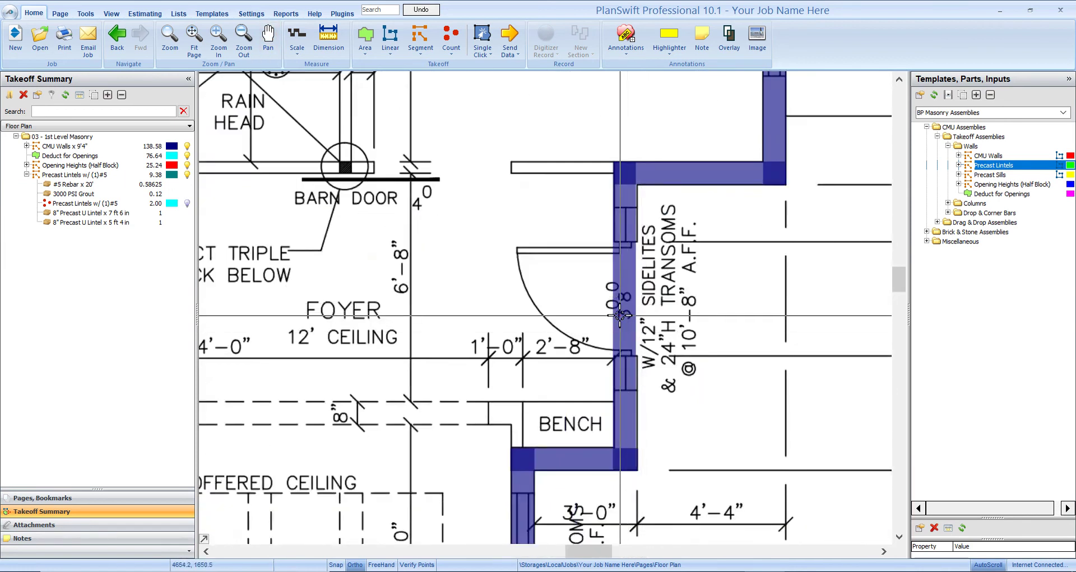
{"action": "scroll", "coordinate": [641, 317], "scroll_direction": "up", "scroll_amount": 2}
{"action": "left_click_drag", "start_coordinate": [683, 314], "coordinate": [641, 319]}
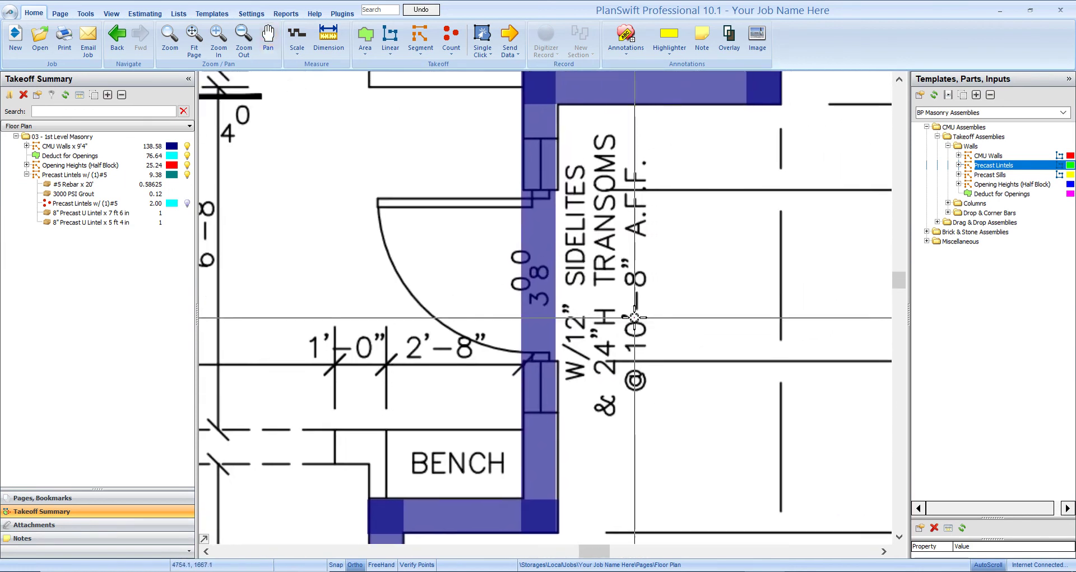
- Set up a takeoff named Precast Lintels for 3/0 door, using the Precast Recessed U Lintel 3/0 Door type and a $5 bid amount each
{"action": "double_click", "coordinate": [915, 165]}
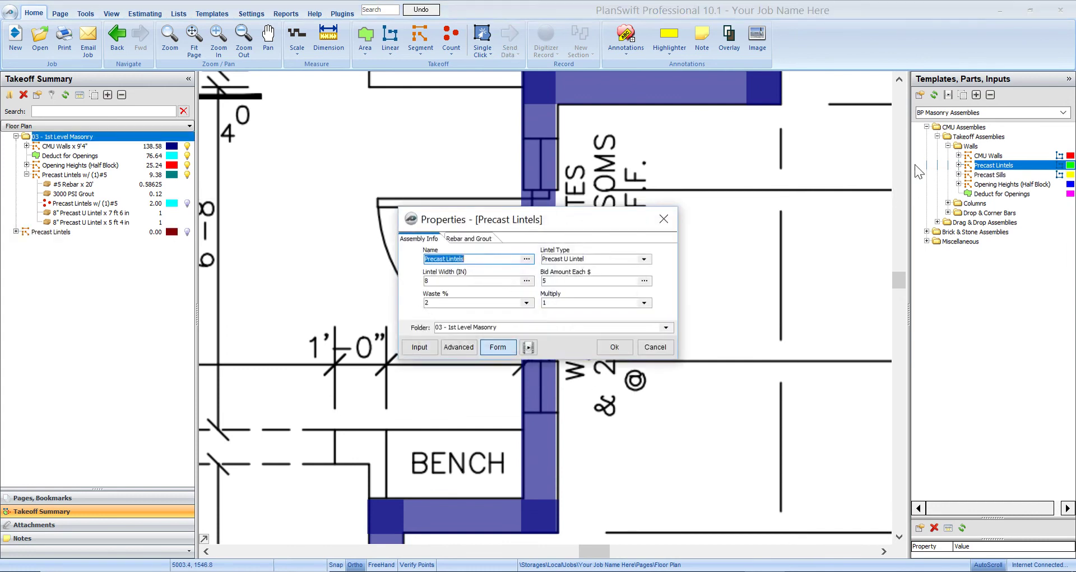
{"action": "left_click", "coordinate": [476, 259]}
{"action": "type", "text": "for 3/0 door"}
{"action": "left_click", "coordinate": [644, 259]}
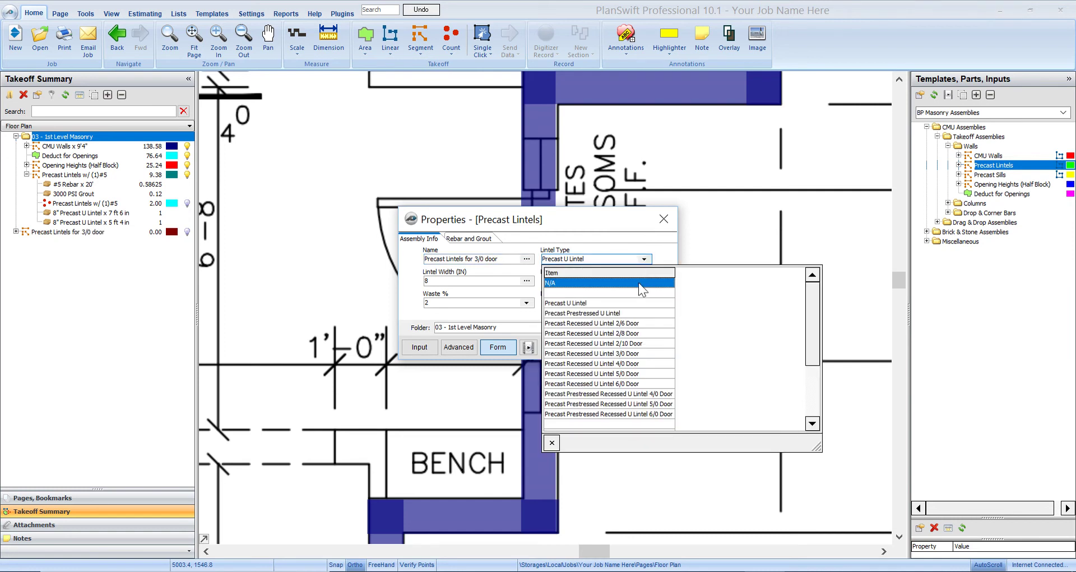
{"action": "left_click", "coordinate": [607, 354]}
{"action": "left_click", "coordinate": [542, 280]}
{"action": "type", "text": "5"}
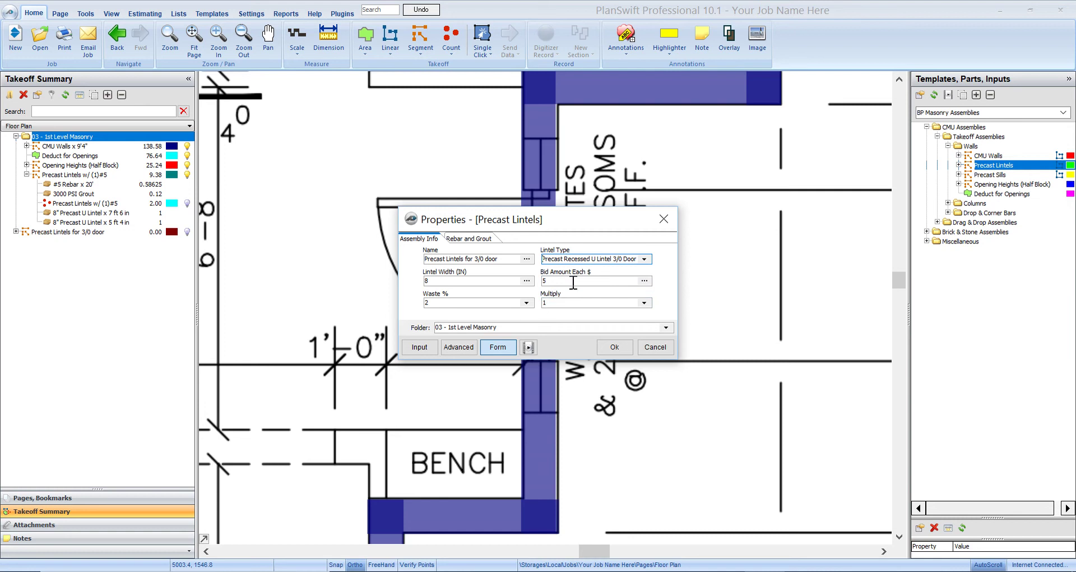
{"action": "left_click", "coordinate": [482, 240]}
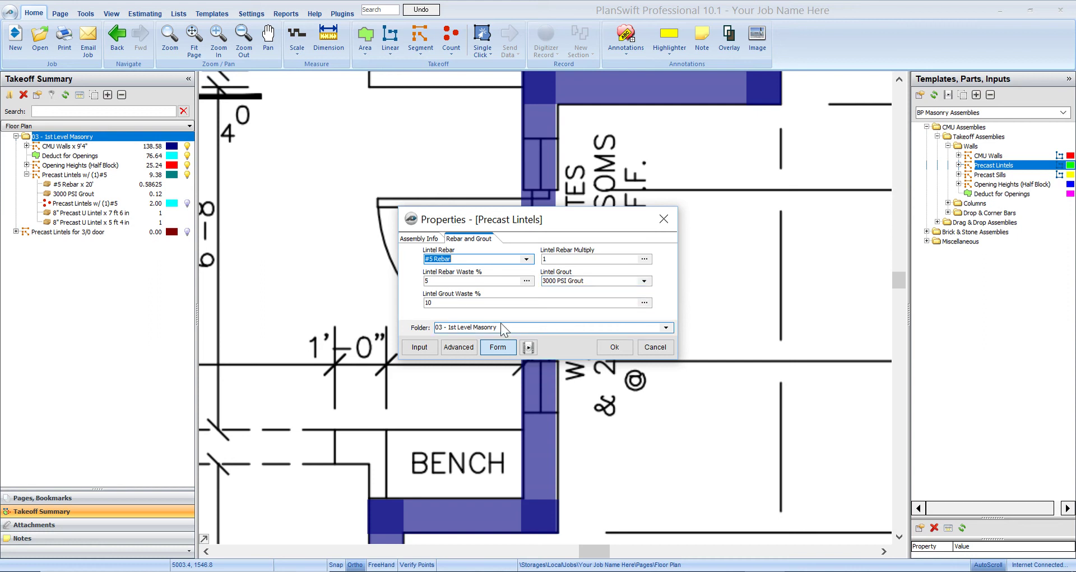
{"action": "left_click", "coordinate": [613, 347]}
- Trace a lintel about 3.3 ft long across the 3/0 French door opening beside the lanai and end recording
{"action": "scroll", "coordinate": [598, 325], "scroll_direction": "down", "scroll_amount": 4}
{"action": "scroll", "coordinate": [644, 240], "scroll_direction": "up", "scroll_amount": 2}
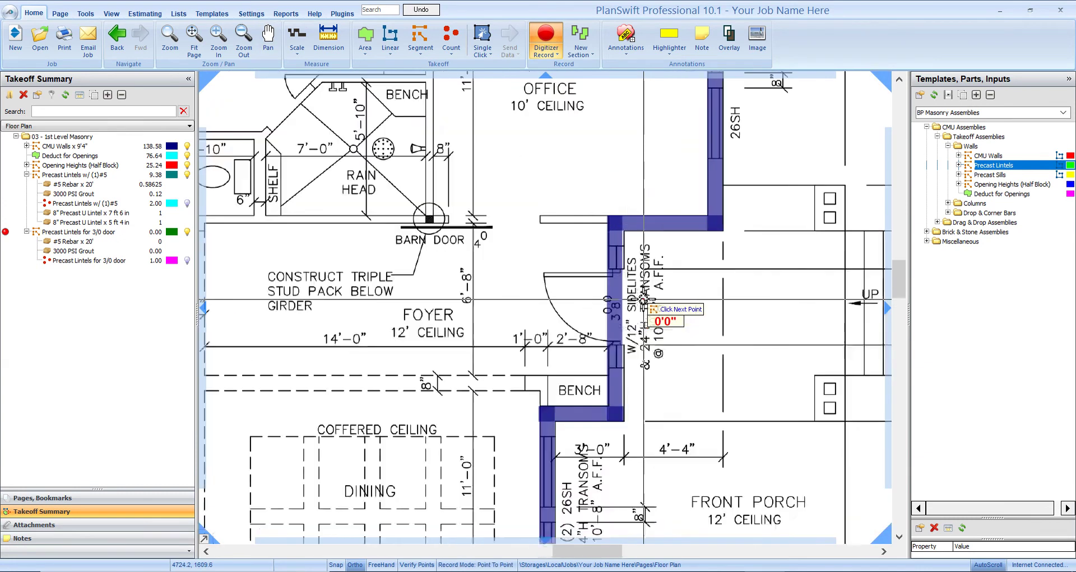
{"action": "scroll", "coordinate": [643, 301], "scroll_direction": "up", "scroll_amount": 2}
{"action": "scroll", "coordinate": [596, 243], "scroll_direction": "down", "scroll_amount": 5}
{"action": "left_click_drag", "start_coordinate": [518, 244], "coordinate": [895, 176]}
{"action": "scroll", "coordinate": [700, 273], "scroll_direction": "up", "scroll_amount": 3}
{"action": "left_click_drag", "start_coordinate": [691, 269], "coordinate": [620, 417]}
{"action": "scroll", "coordinate": [616, 283], "scroll_direction": "down", "scroll_amount": 3}
{"action": "scroll", "coordinate": [619, 348], "scroll_direction": "up", "scroll_amount": 5}
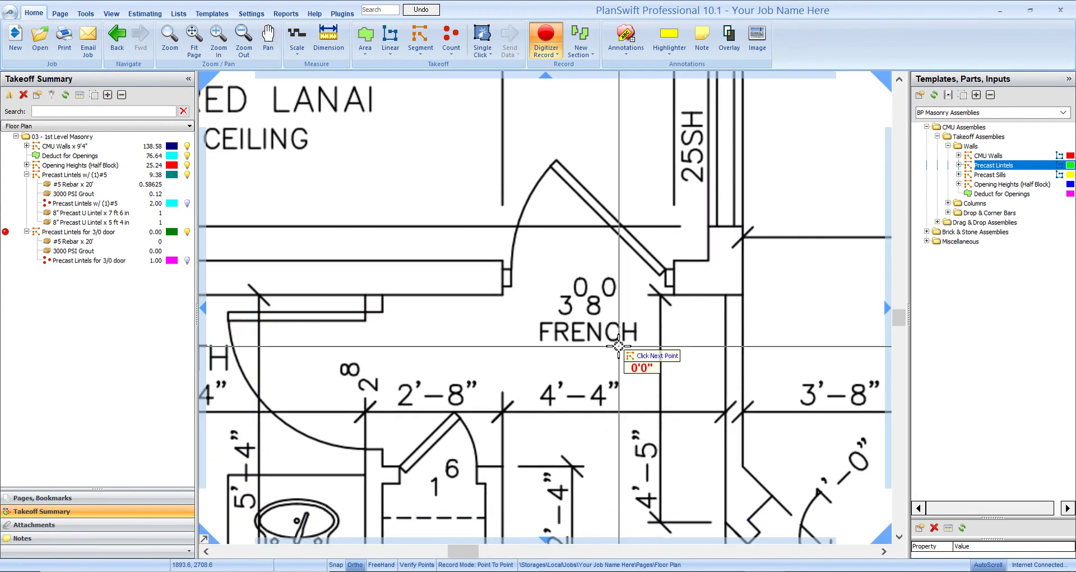
{"action": "left_click_drag", "start_coordinate": [581, 324], "coordinate": [555, 335]}
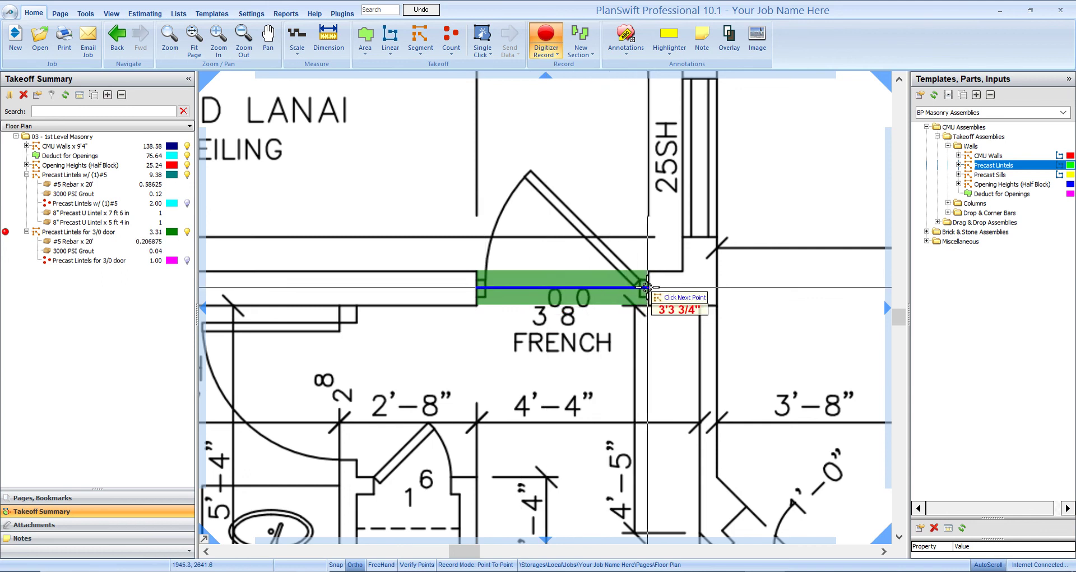
{"action": "double_click", "coordinate": [648, 287]}
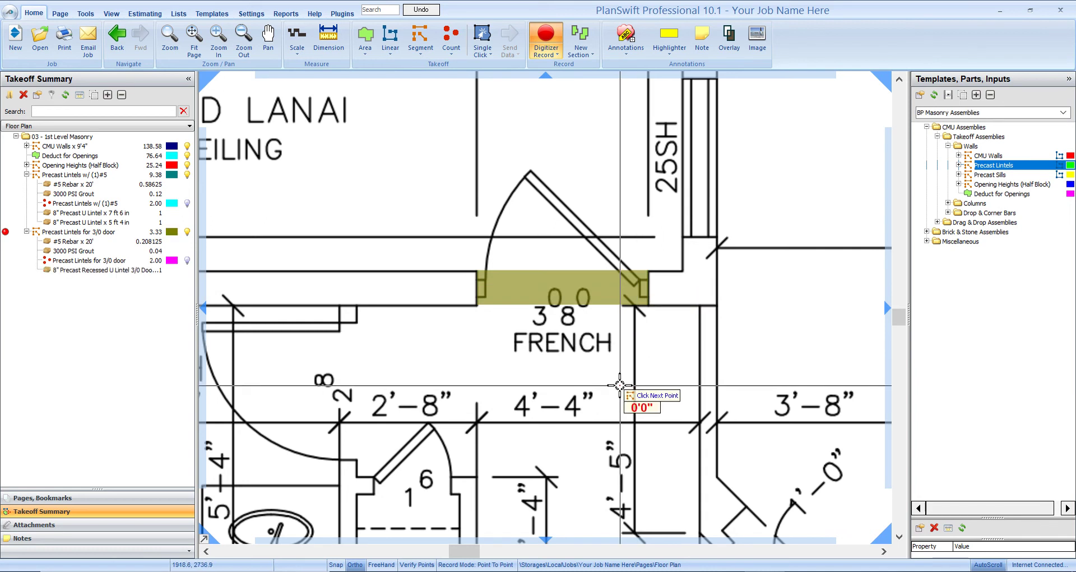
{"action": "key", "text": "Escape"}
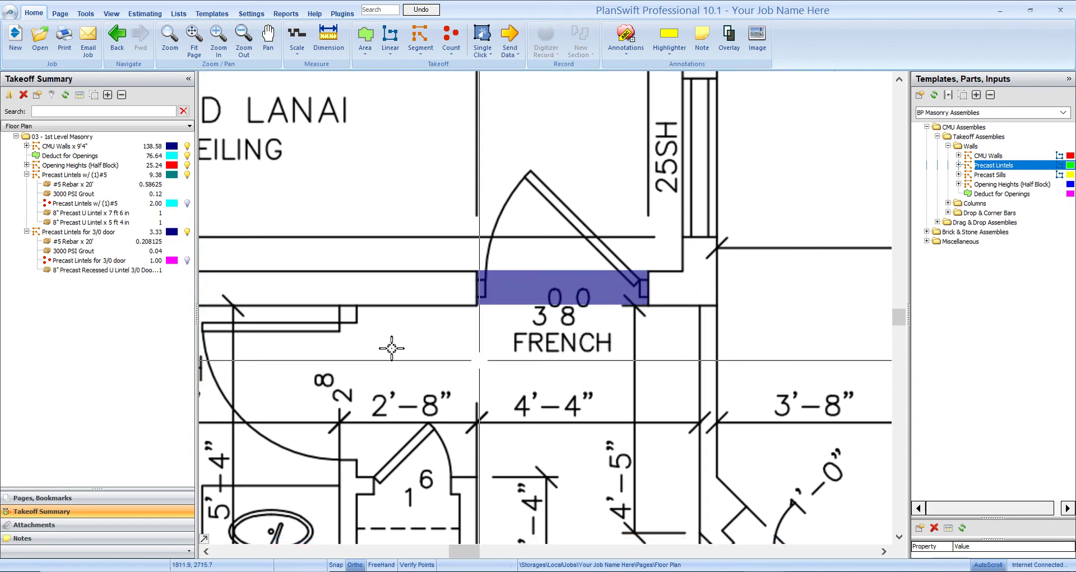
- Widen the takeoff summary to read the recessed lintel part under Precast Lintels for 3/0 door
{"action": "left_click_drag", "start_coordinate": [195, 372], "coordinate": [253, 367]}
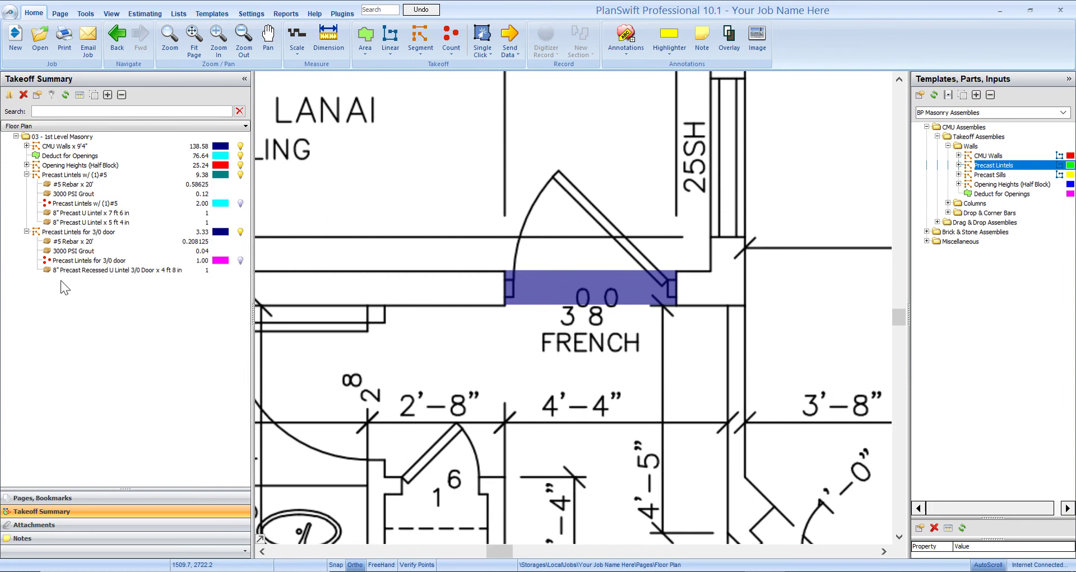
{"action": "left_click", "coordinate": [83, 273]}
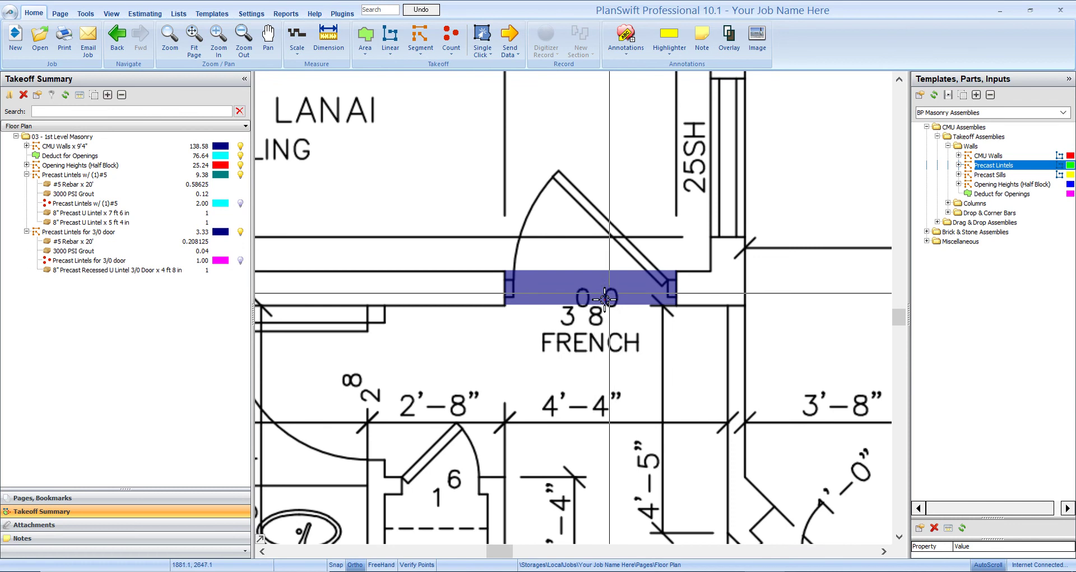
- Start a Precast Sills takeoff for the transoms with a 7 5/8" sill width and a $5 bid amount each
{"action": "scroll", "coordinate": [592, 369], "scroll_direction": "down", "scroll_amount": 4}
{"action": "left_click_drag", "start_coordinate": [676, 355], "coordinate": [563, 411]}
{"action": "left_click_drag", "start_coordinate": [617, 217], "coordinate": [626, 420]}
{"action": "left_click_drag", "start_coordinate": [639, 323], "coordinate": [398, 308]}
{"action": "left_click_drag", "start_coordinate": [581, 364], "coordinate": [773, 355]}
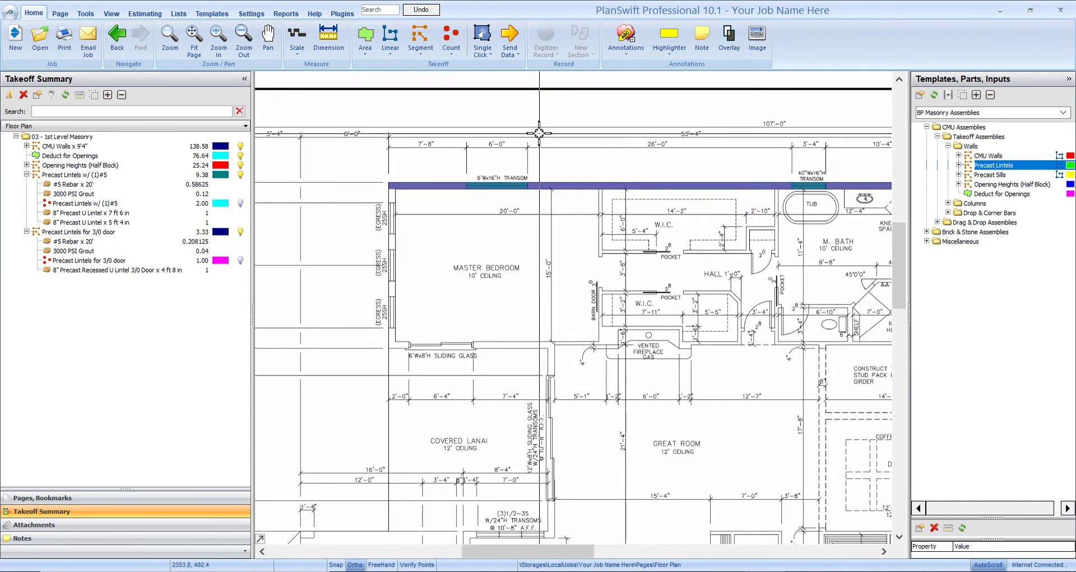
{"action": "scroll", "coordinate": [516, 216], "scroll_direction": "up", "scroll_amount": 3}
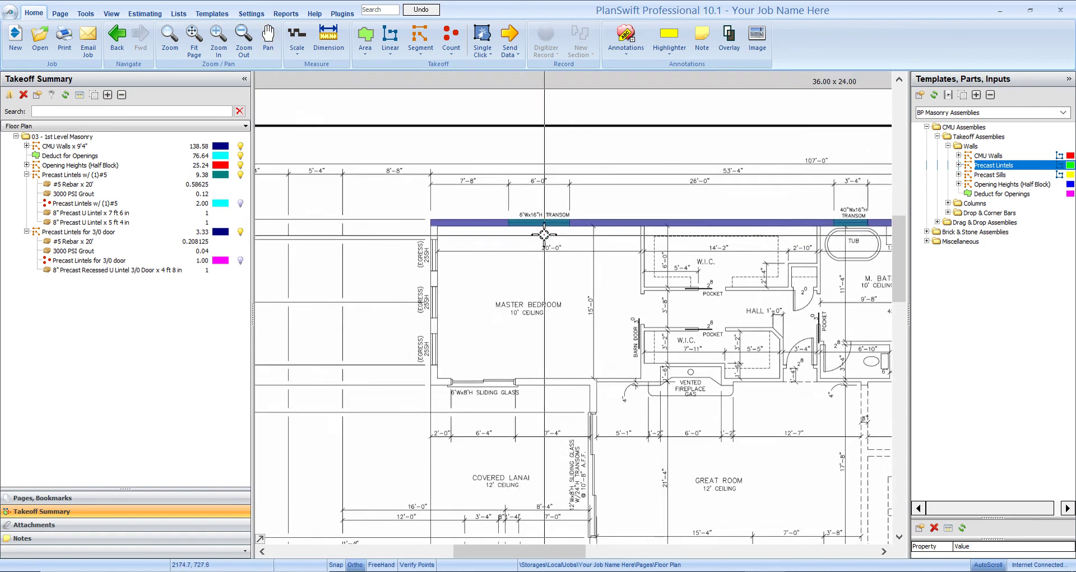
{"action": "mouse_move", "coordinate": [988, 157]}
{"action": "left_mouse_down"}
{"action": "mouse_move", "coordinate": [1003, 175]}
{"action": "mouse_move", "coordinate": [963, 166]}
{"action": "mouse_move", "coordinate": [993, 171]}
{"action": "left_mouse_up"}
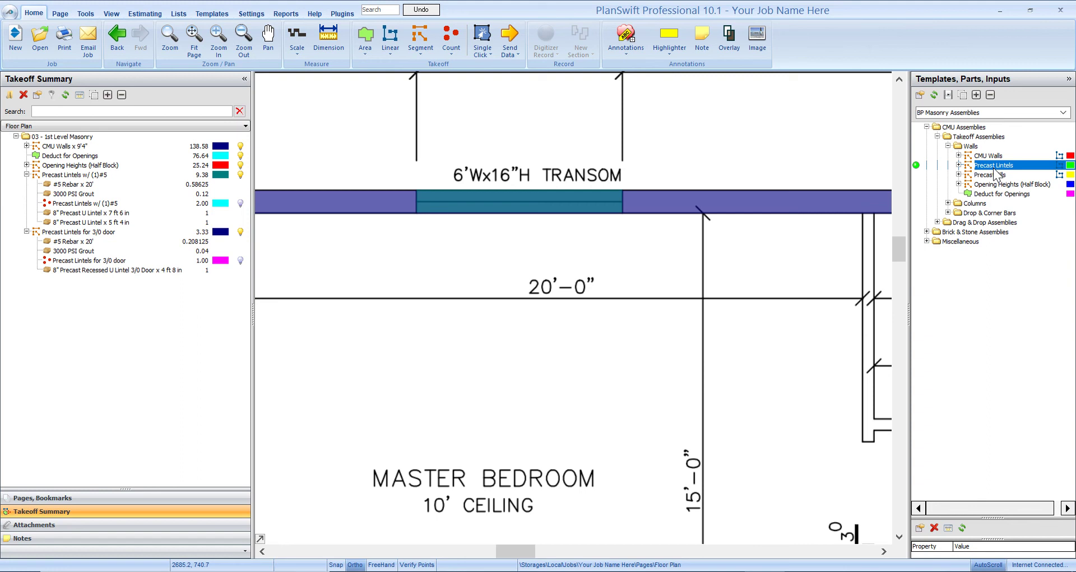
{"action": "left_click_drag", "start_coordinate": [994, 168], "coordinate": [982, 168]}
{"action": "mouse_move", "coordinate": [984, 172]}
{"action": "left_mouse_down"}
{"action": "mouse_move", "coordinate": [1002, 167]}
{"action": "mouse_move", "coordinate": [989, 186]}
{"action": "mouse_move", "coordinate": [992, 171]}
{"action": "mouse_move", "coordinate": [993, 213]}
{"action": "mouse_move", "coordinate": [992, 176]}
{"action": "left_mouse_up"}
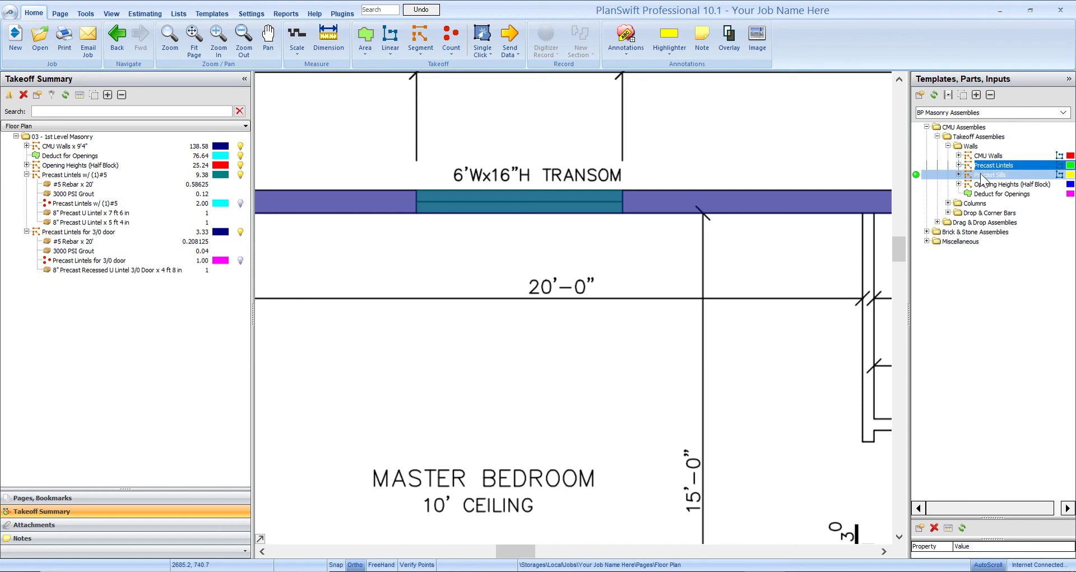
{"action": "double_click", "coordinate": [918, 173]}
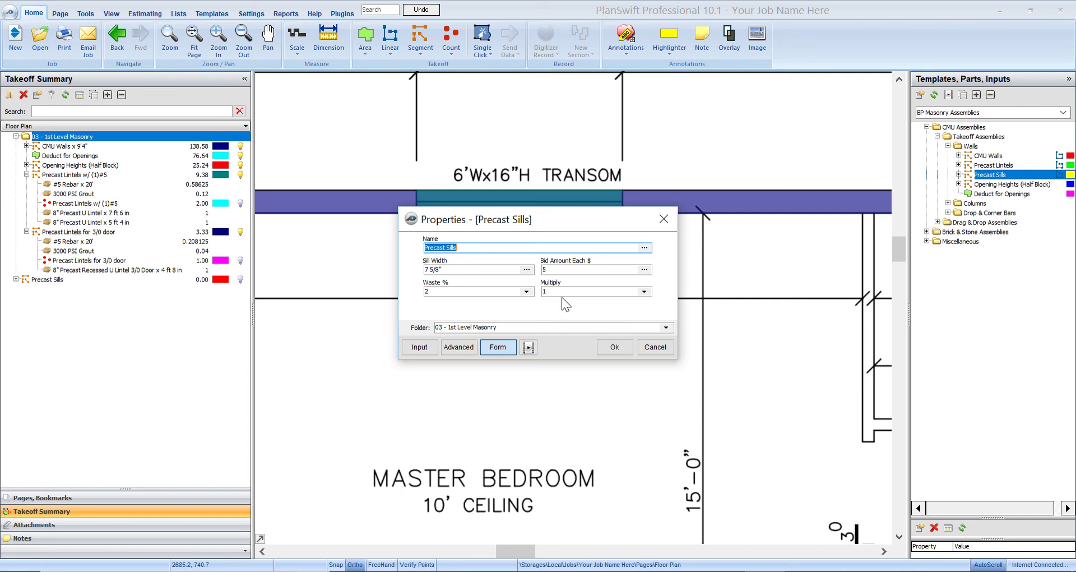
{"action": "left_click", "coordinate": [525, 292]}
{"action": "left_click", "coordinate": [452, 307]}
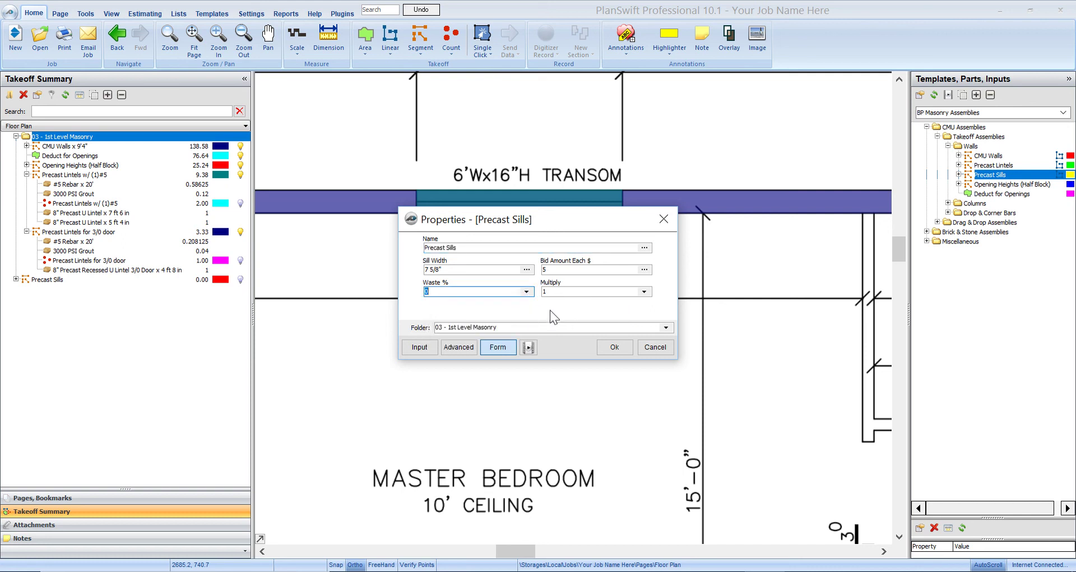
{"action": "left_click", "coordinate": [617, 347]}
- Trace a precast sill about 6 ft long along the inner wall face at the 6'Wx16"H transom in the master bedroom
{"action": "scroll", "coordinate": [478, 227], "scroll_direction": "up", "scroll_amount": 5}
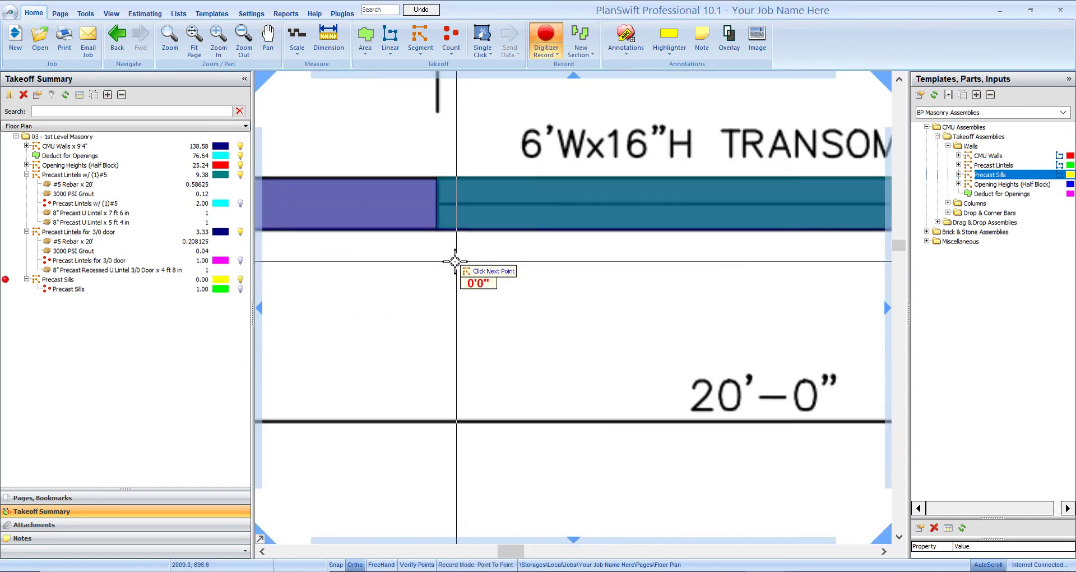
{"action": "scroll", "coordinate": [432, 228], "scroll_direction": "down", "scroll_amount": 3}
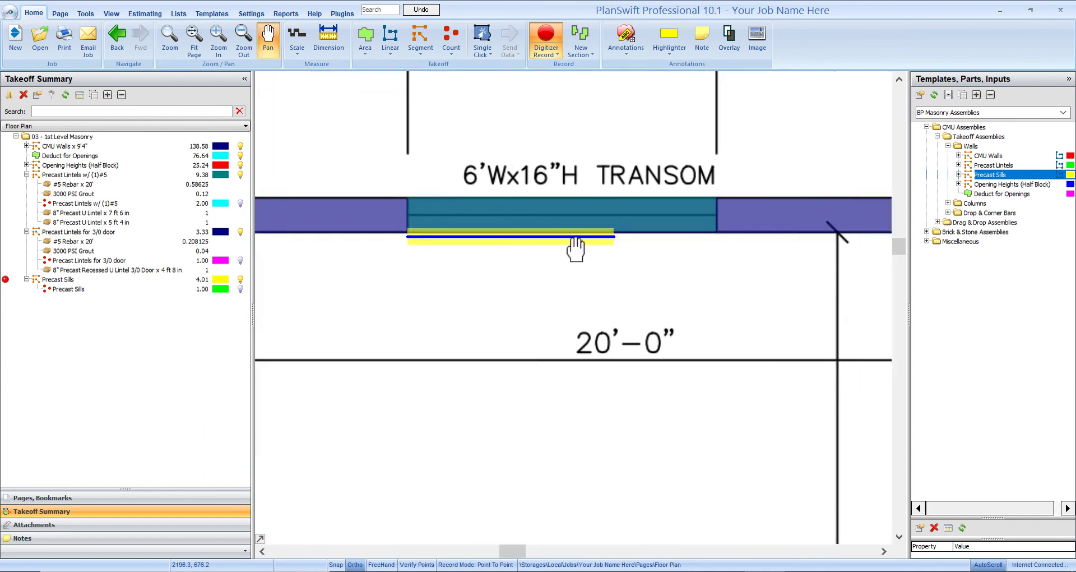
{"action": "scroll", "coordinate": [576, 245], "scroll_direction": "up", "scroll_amount": 2}
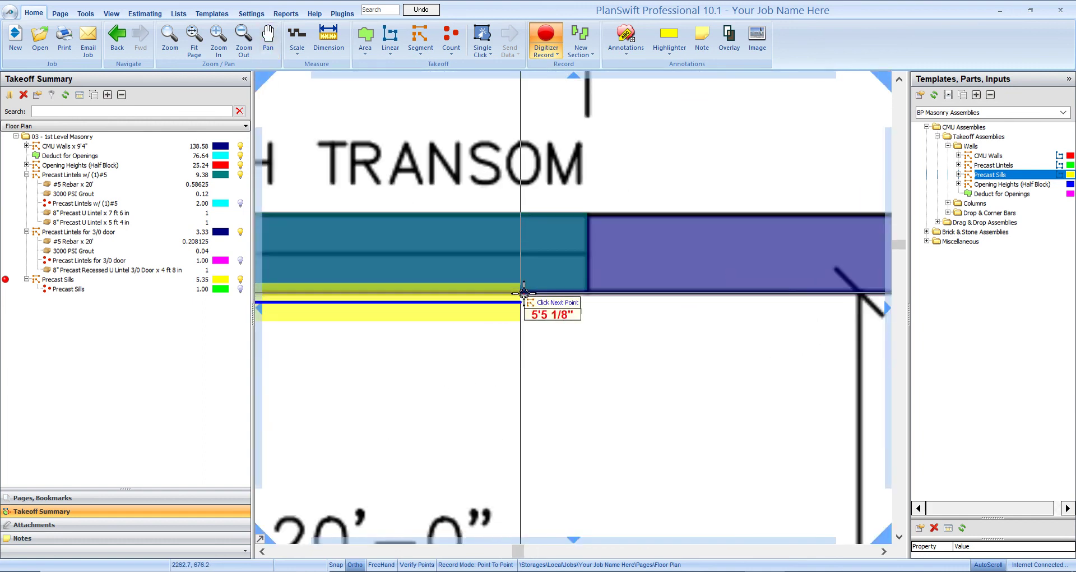
{"action": "double_click", "coordinate": [589, 298]}
- Trace a second precast sill about 3.4 ft long at the 40"Wx16"H transom above the tub and end recording
{"action": "scroll", "coordinate": [616, 358], "scroll_direction": "down", "scroll_amount": 4}
{"action": "left_click_drag", "start_coordinate": [396, 335], "coordinate": [241, 324]}
{"action": "scroll", "coordinate": [624, 292], "scroll_direction": "up", "scroll_amount": 5}
{"action": "left_click_drag", "start_coordinate": [596, 352], "coordinate": [485, 240]}
{"action": "left_click", "coordinate": [396, 243]}
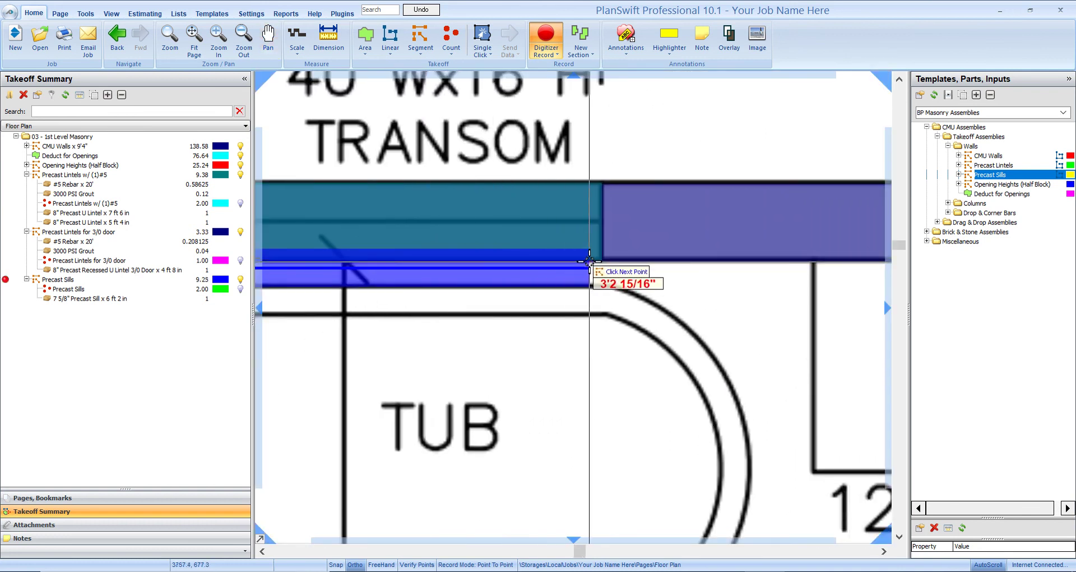
{"action": "double_click", "coordinate": [602, 257]}
{"action": "key", "text": "Escape"}
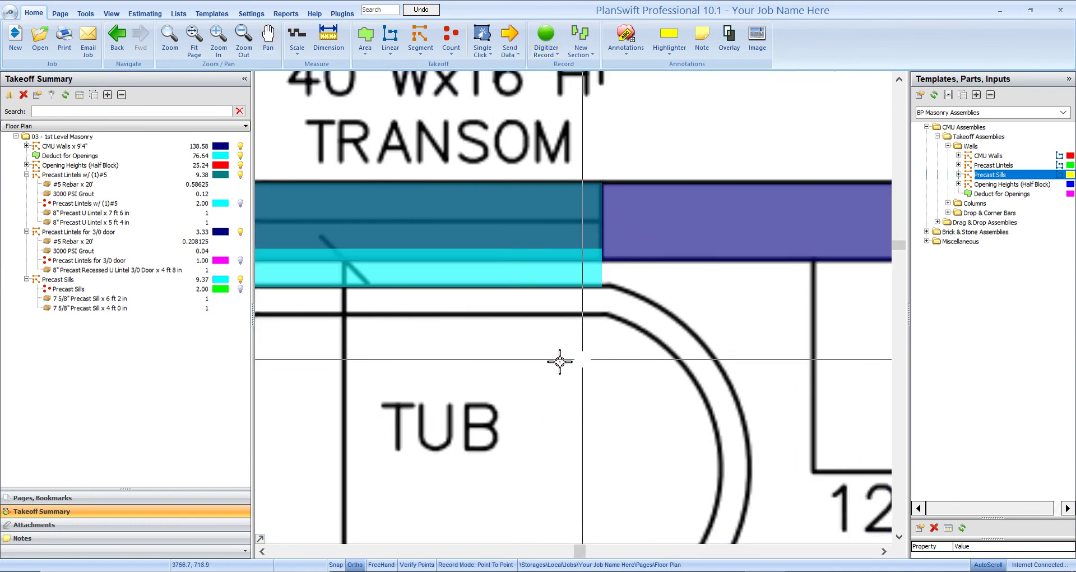
- Review the Precast Sills part sizes in the takeoff summary against the sill drawn at the tub transom on the plan
{"action": "left_click", "coordinate": [118, 298]}
{"action": "left_click", "coordinate": [120, 308]}
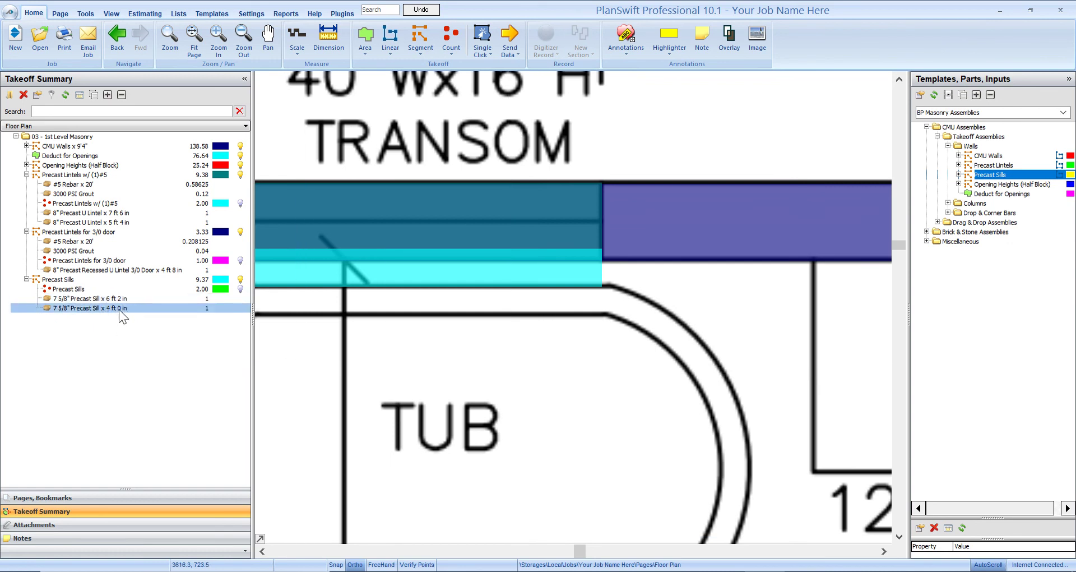
{"action": "left_click", "coordinate": [101, 298]}
{"action": "left_click_drag", "start_coordinate": [350, 333], "coordinate": [592, 295]}
{"action": "scroll", "coordinate": [592, 295], "scroll_direction": "down", "scroll_amount": 2}
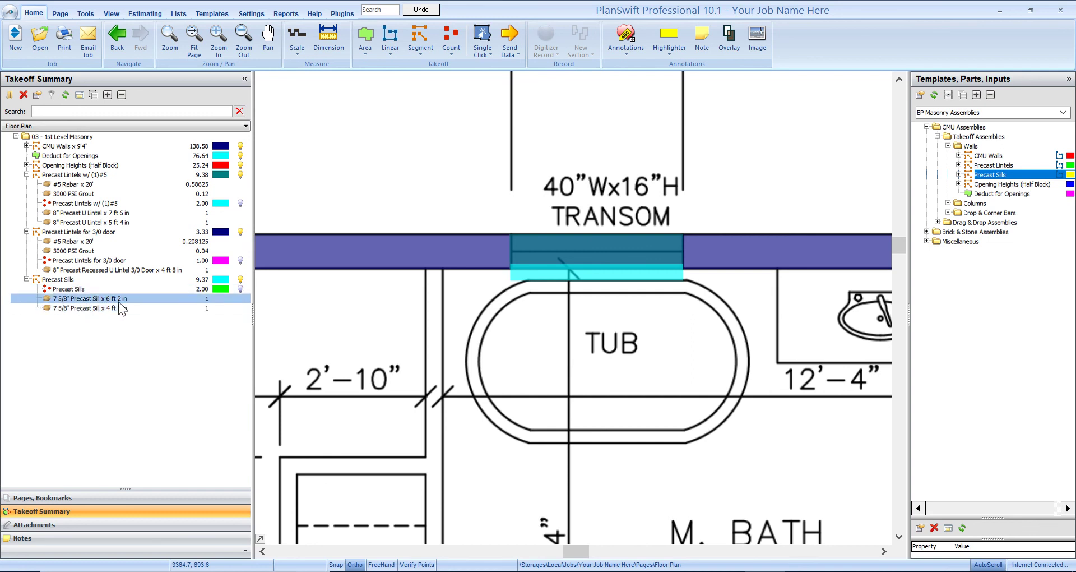
{"action": "scroll", "coordinate": [371, 327], "scroll_direction": "down", "scroll_amount": 3}
{"action": "mouse_move", "coordinate": [416, 330]}
{"action": "left_mouse_down"}
{"action": "mouse_move", "coordinate": [622, 222]}
{"action": "mouse_move", "coordinate": [656, 156]}
{"action": "mouse_move", "coordinate": [662, 167]}
{"action": "left_mouse_up"}
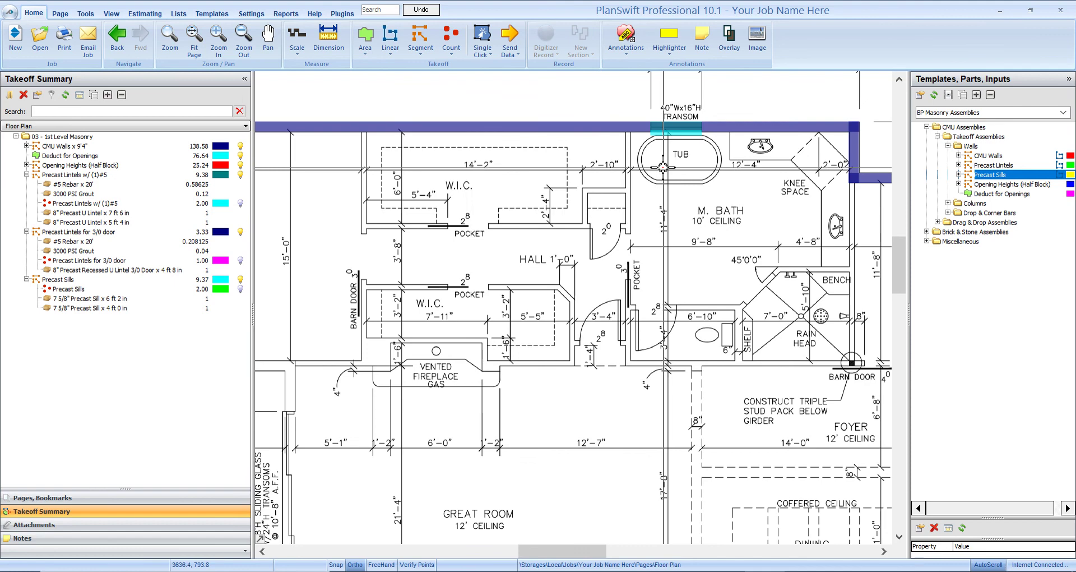